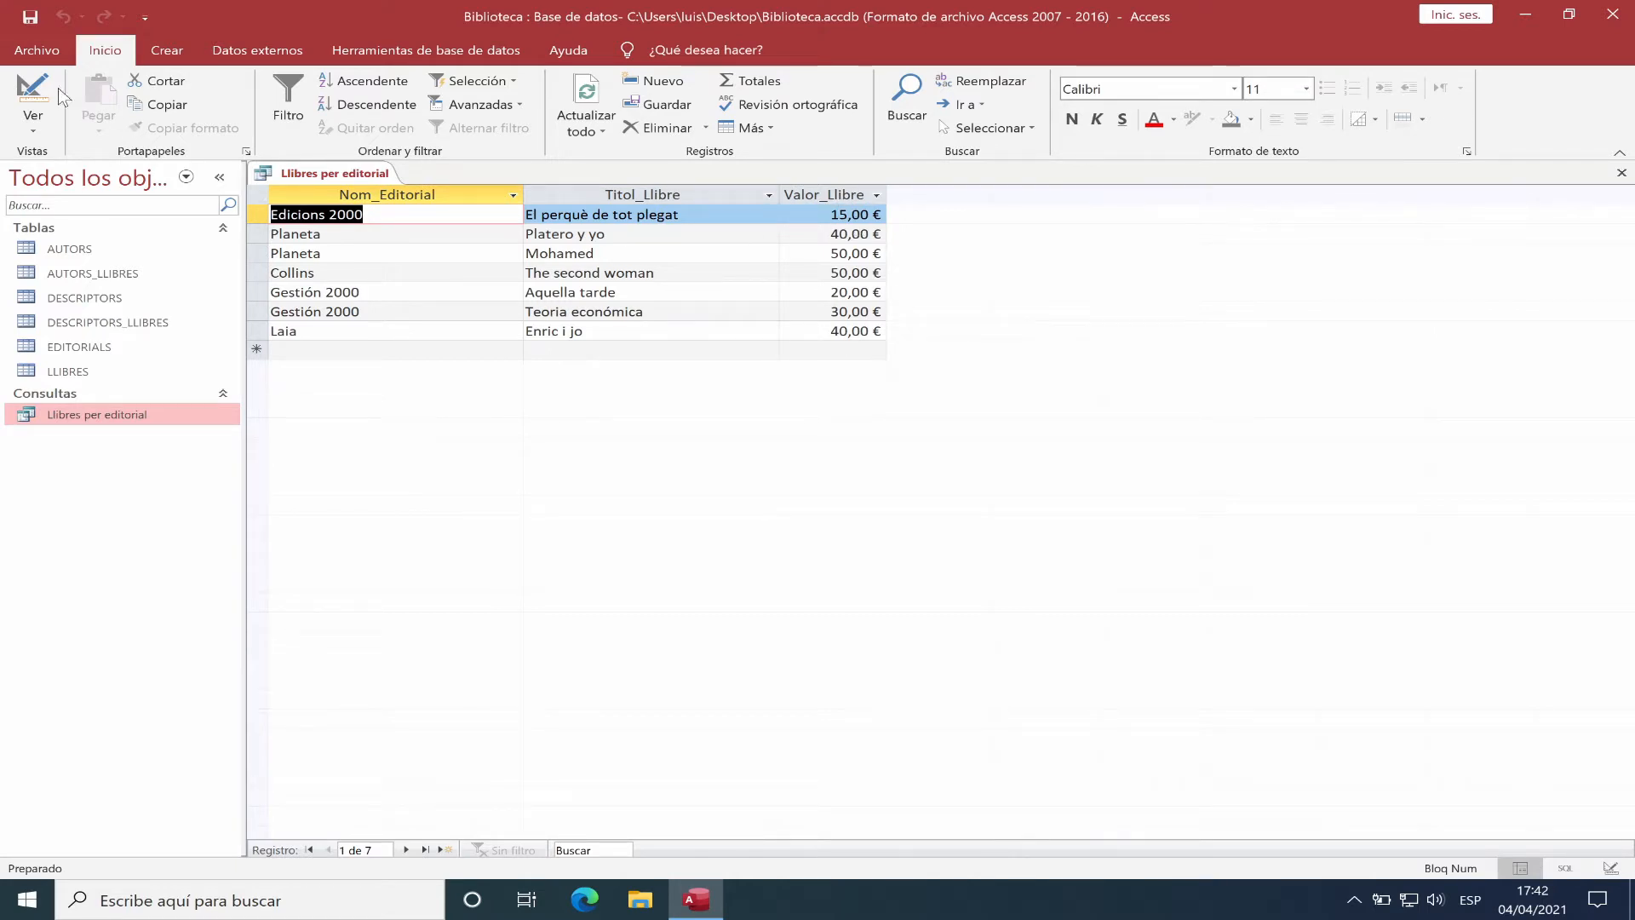
Convert the Llibres per editorial query to an update query that sets Valor_Llibre to [Valor_Llibre]*1,21.
{"action": "left_click", "coordinate": [32, 85]}
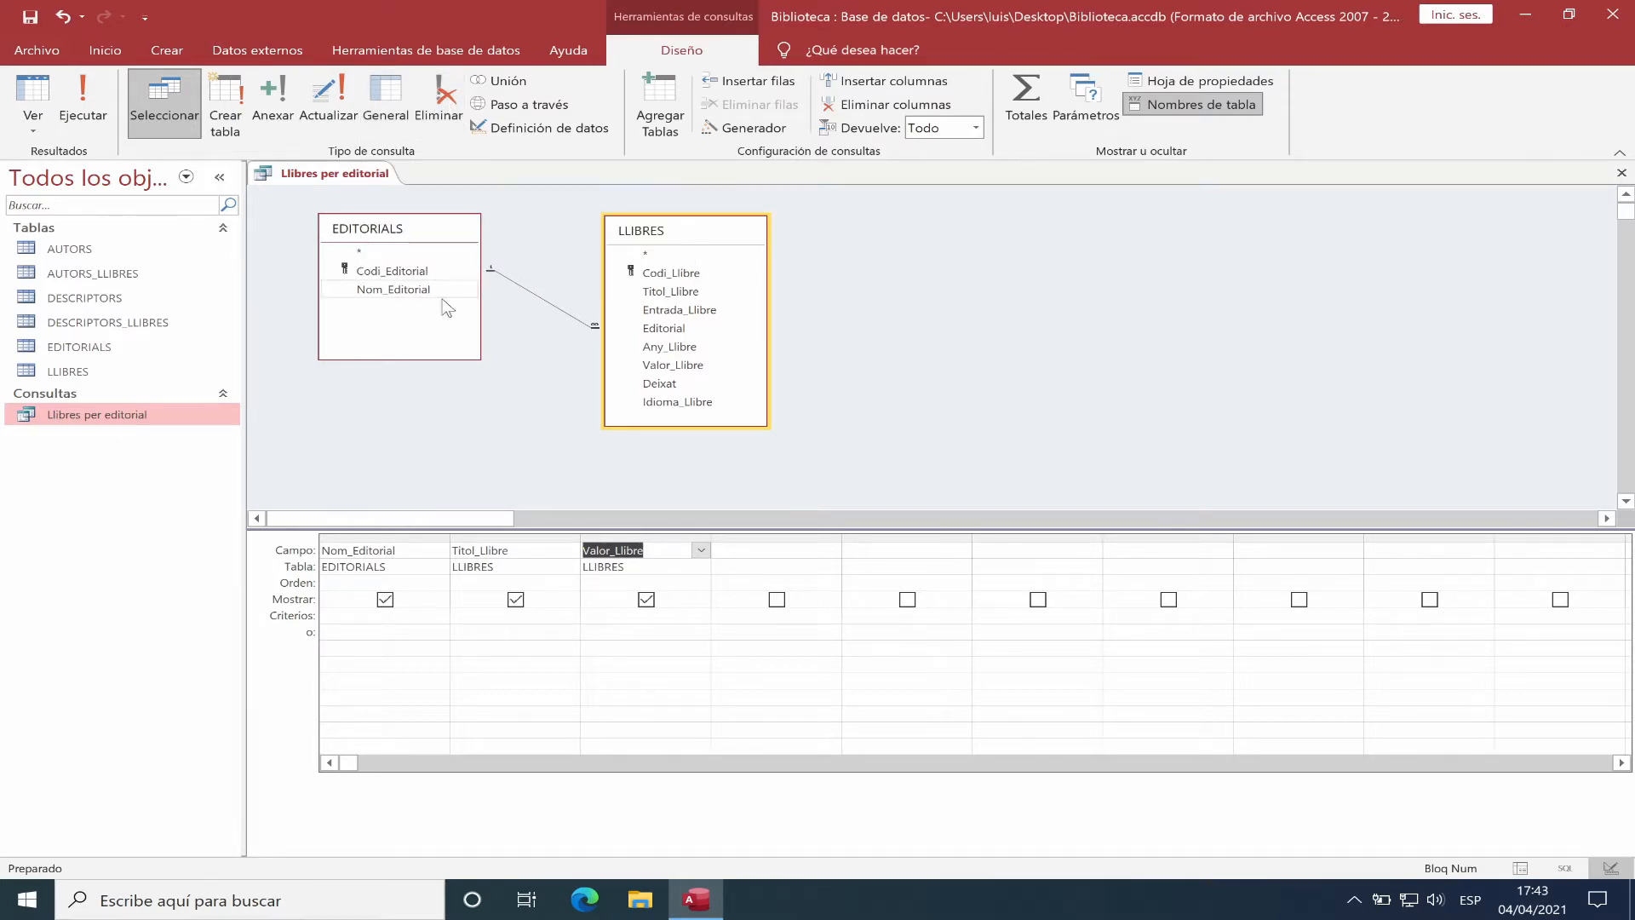
{"action": "left_click", "coordinate": [334, 100]}
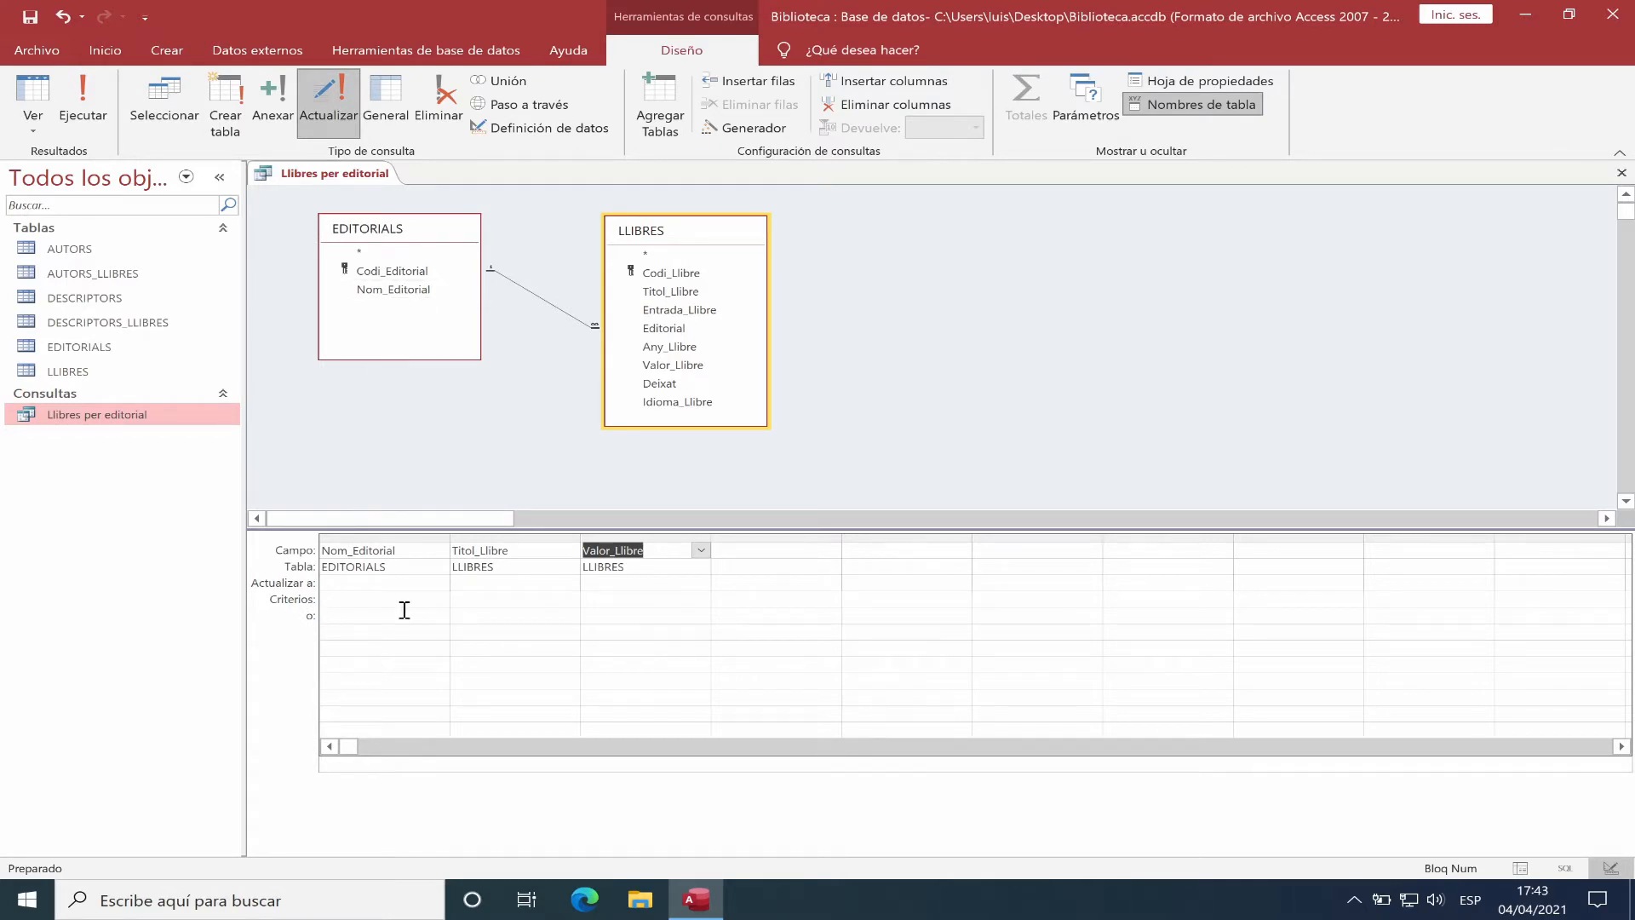
{"action": "left_click", "coordinate": [173, 115]}
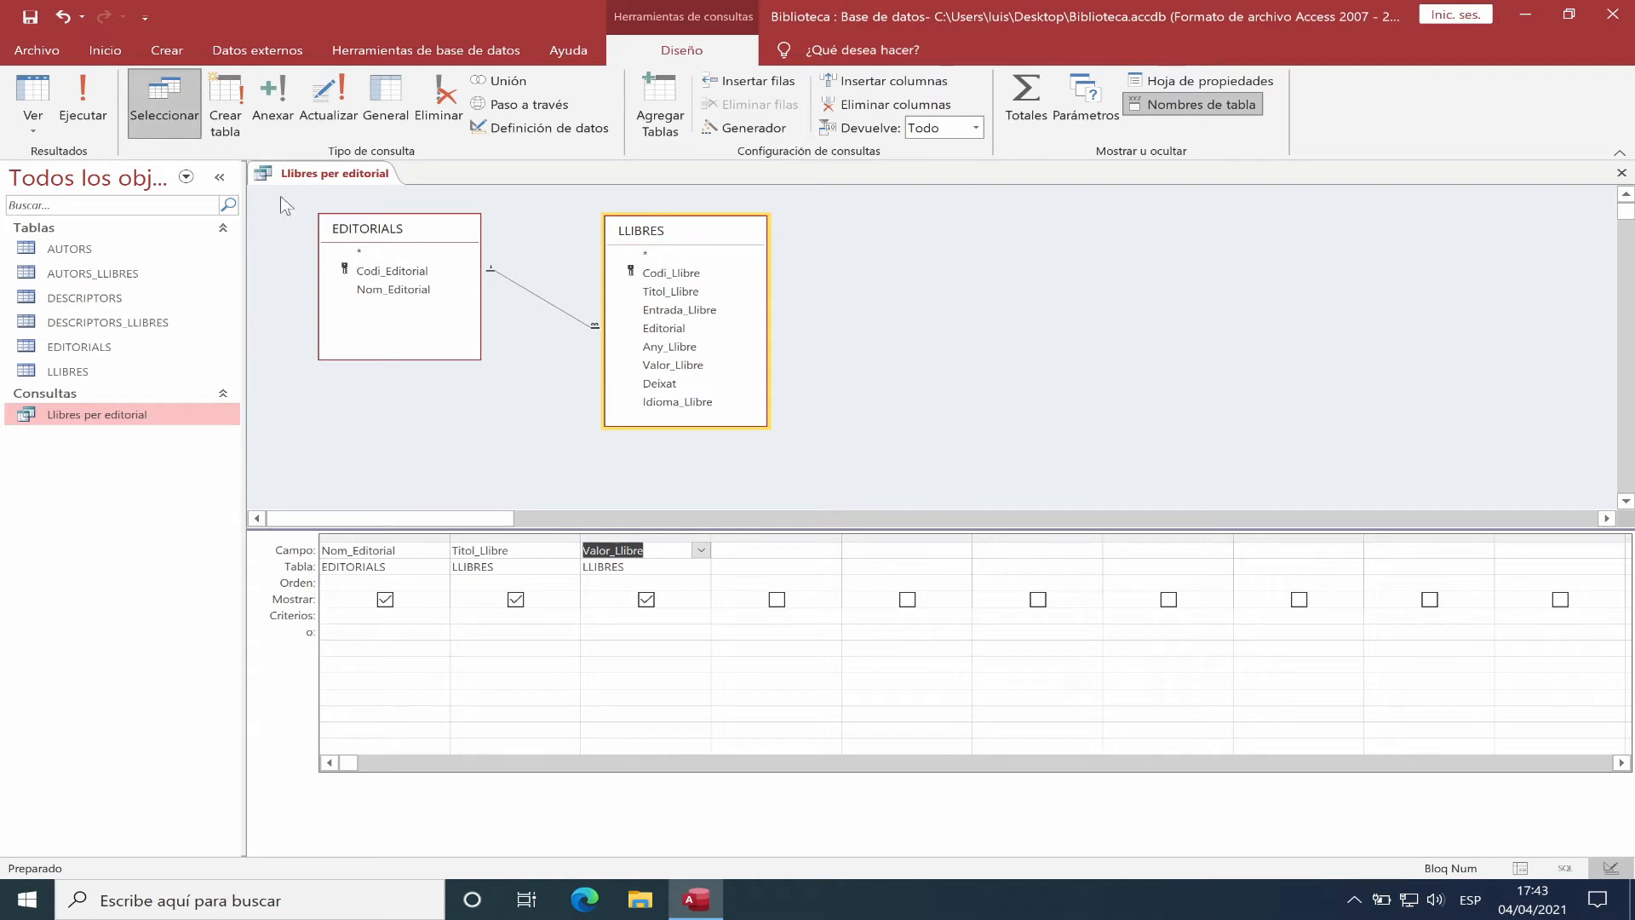
{"action": "left_click", "coordinate": [329, 103]}
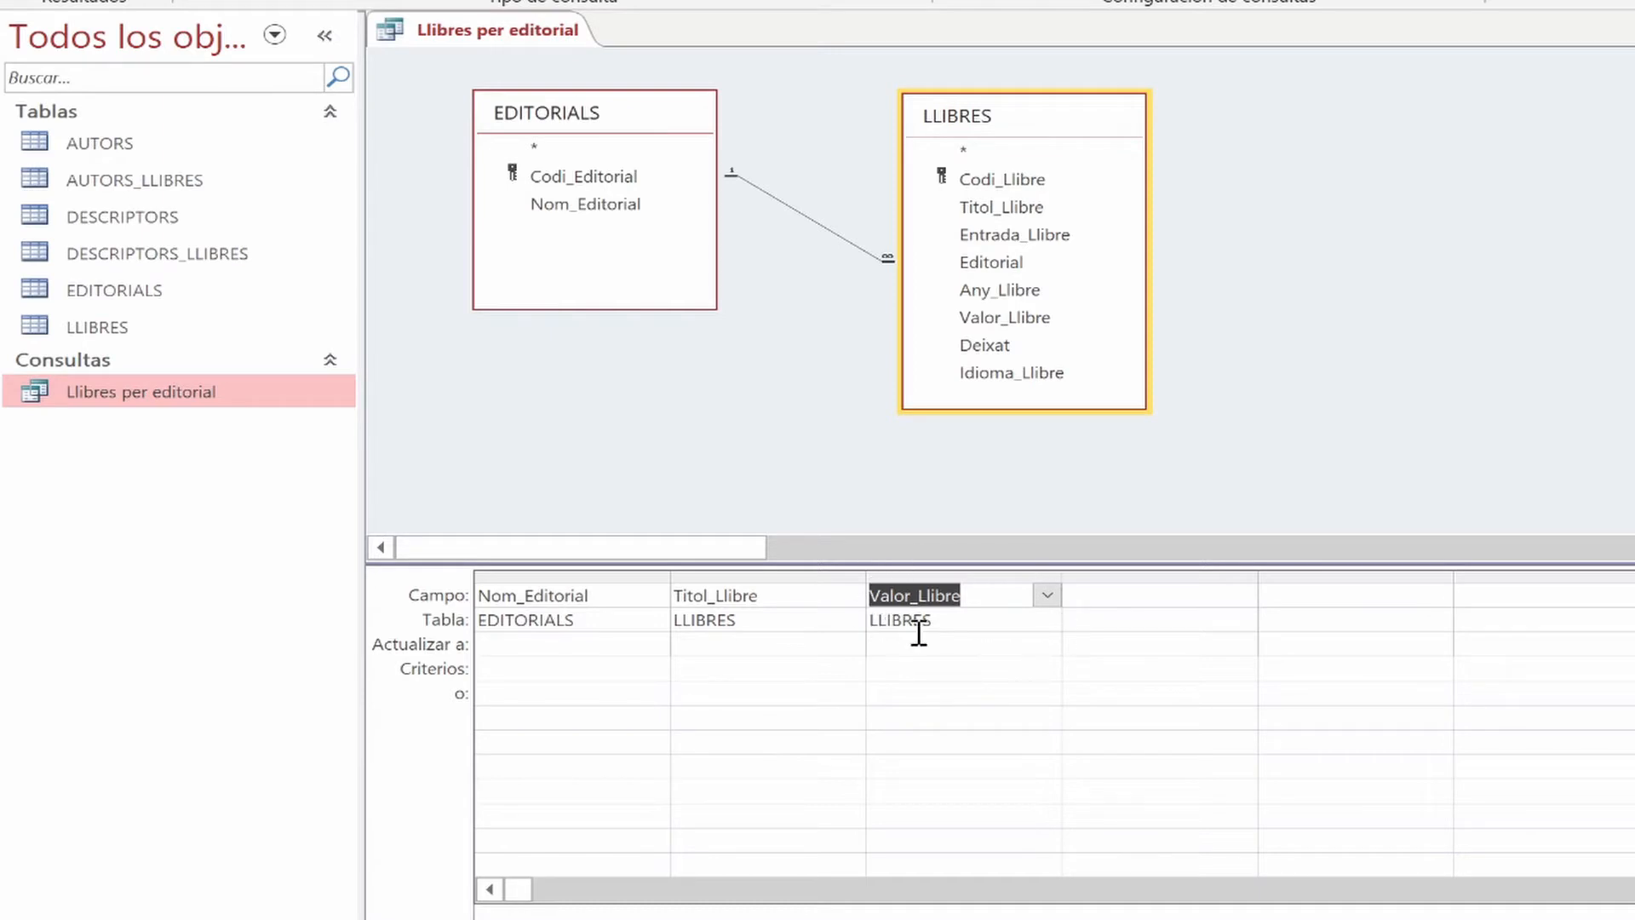
{"action": "left_click", "coordinate": [954, 646]}
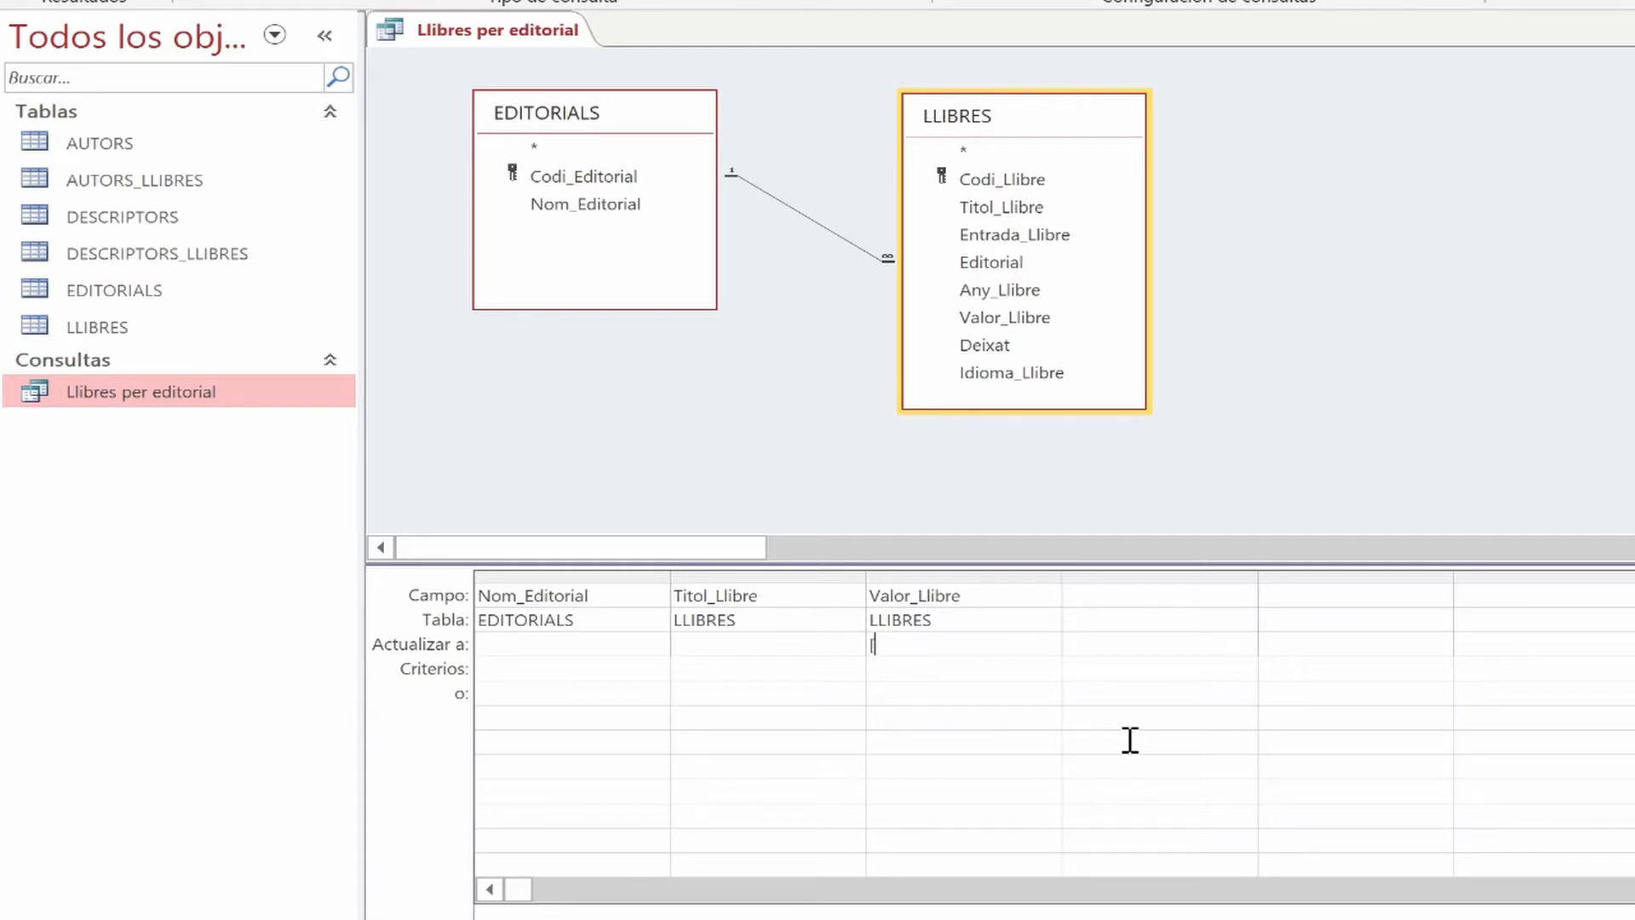
{"action": "type", "text": "[Valor_Llibre]*1,21"}
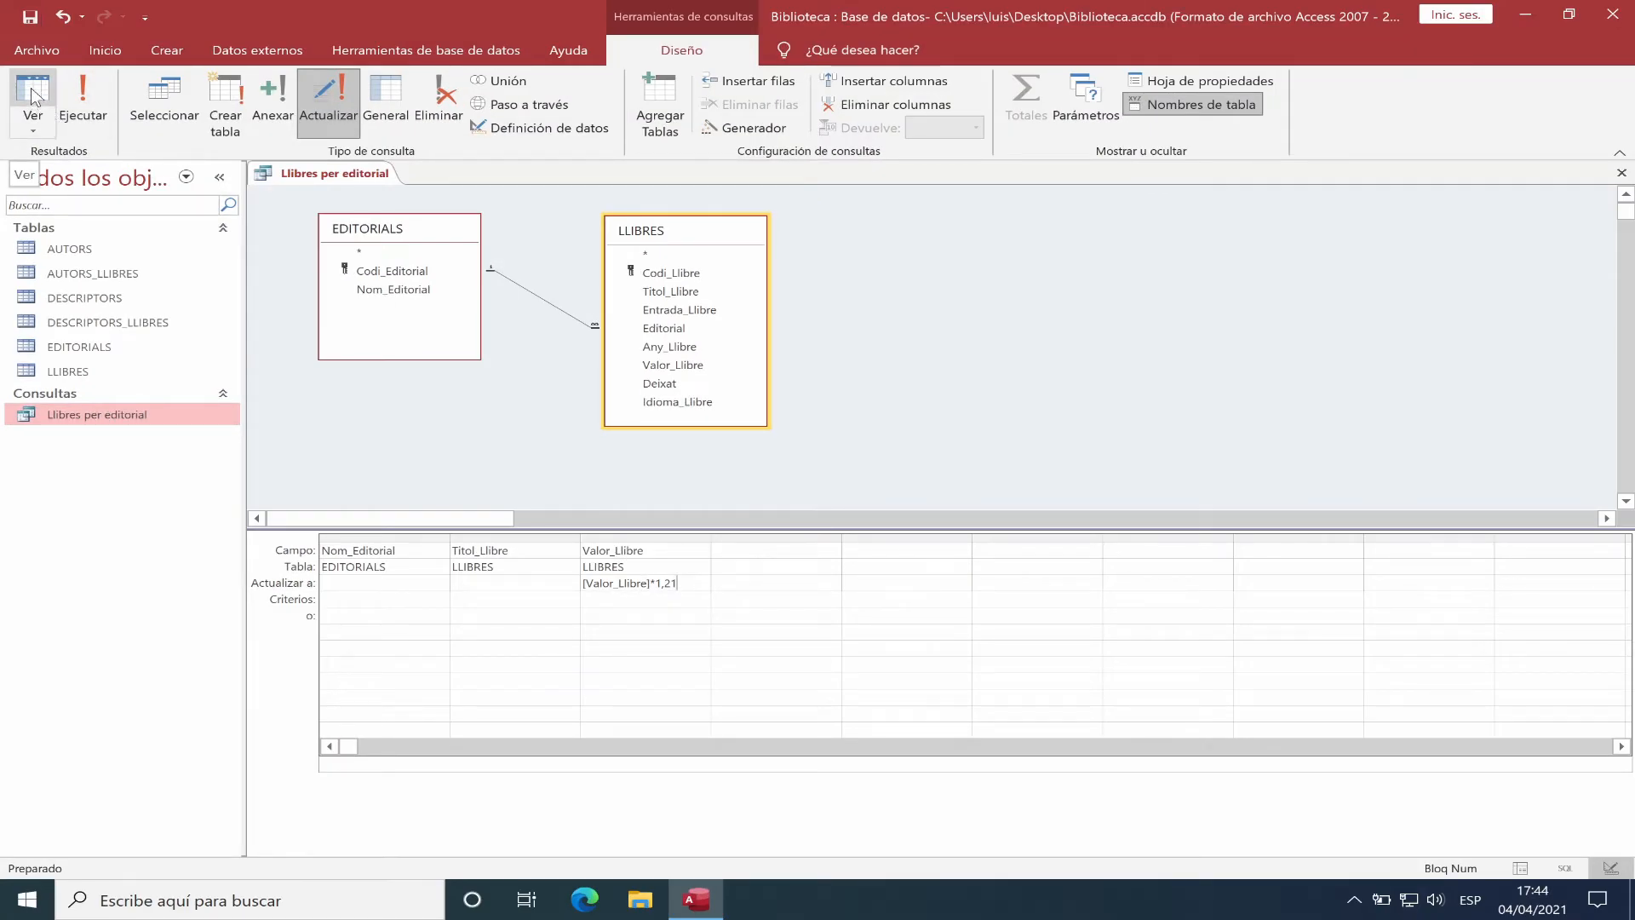
Preview the records affected by the update query, return to its design and run it, accepting the update.
{"action": "left_click", "coordinate": [34, 99]}
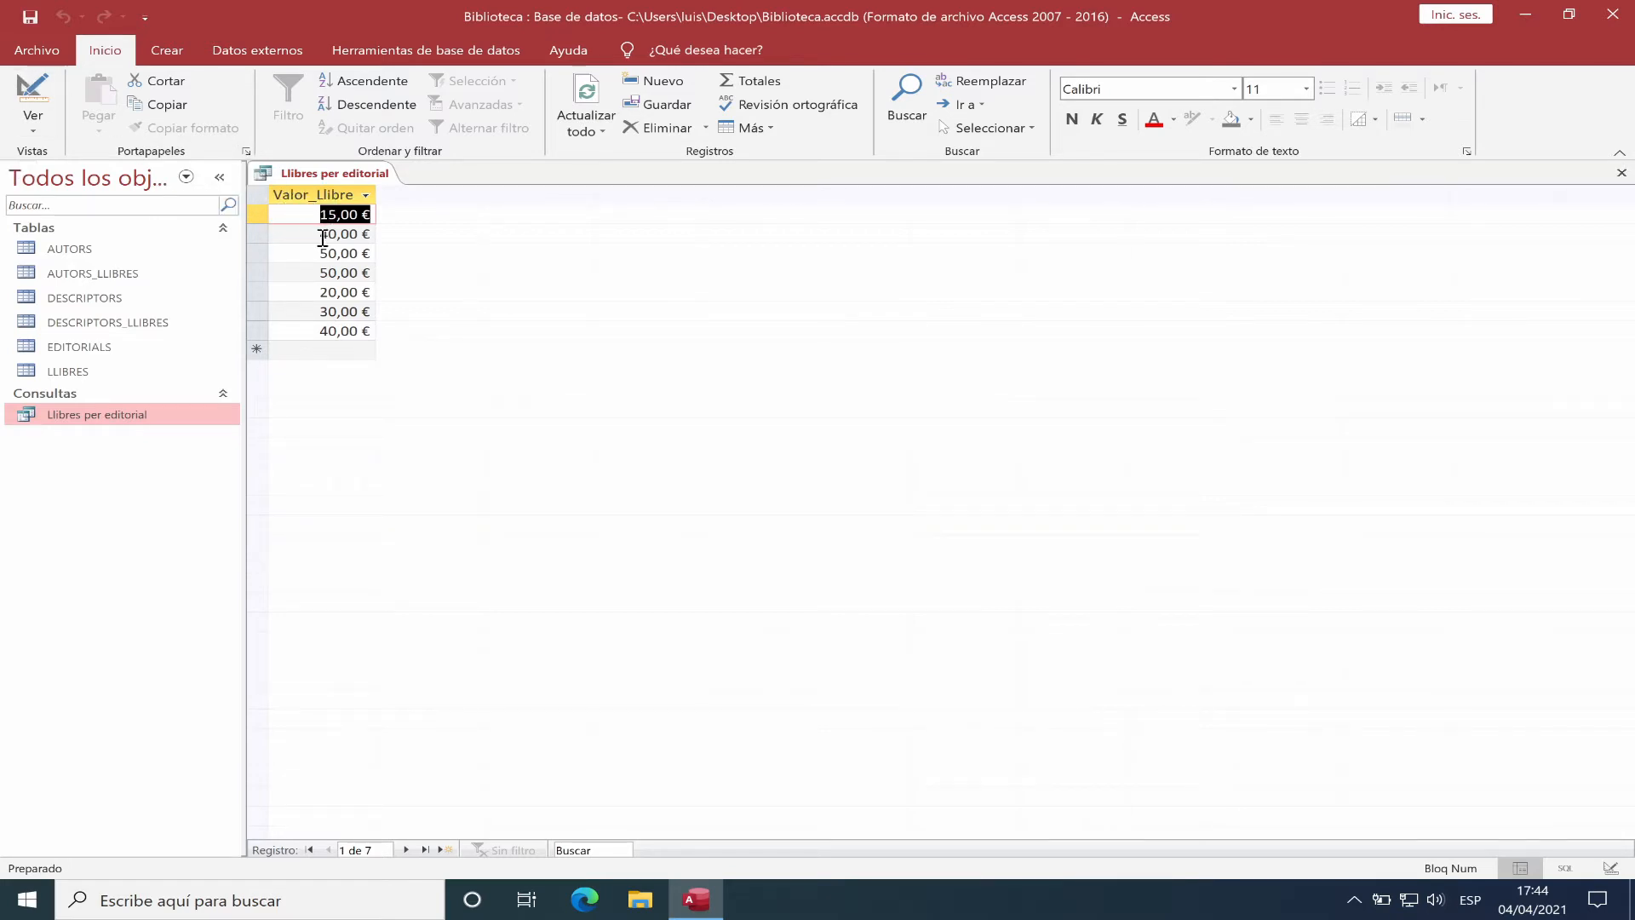
{"action": "left_click", "coordinate": [30, 94]}
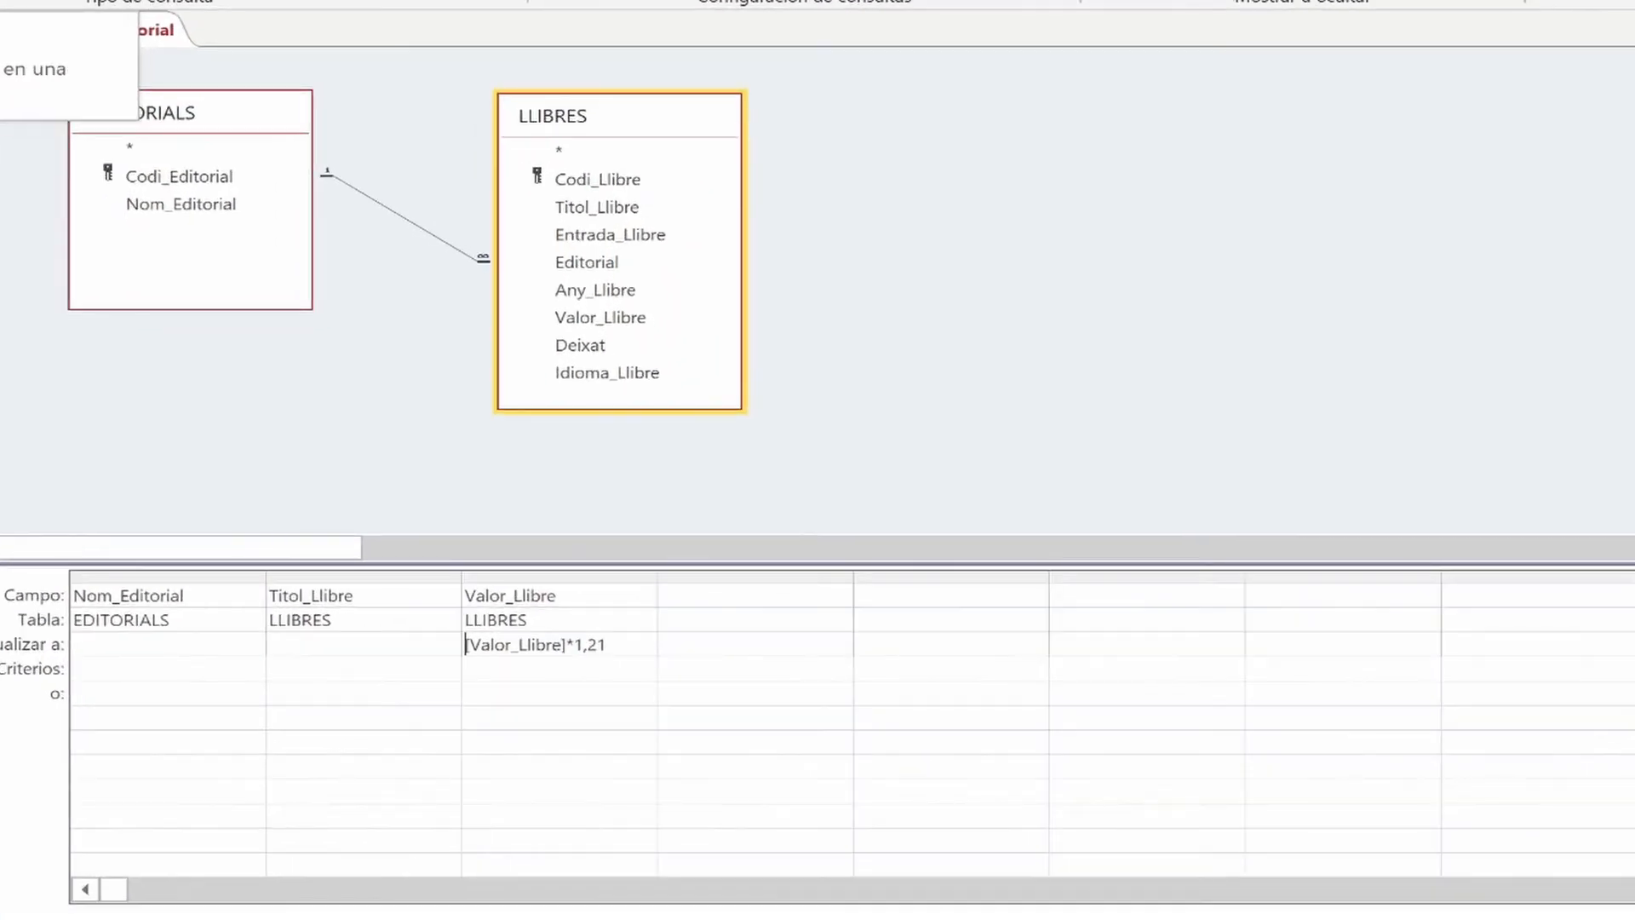
{"action": "left_click", "coordinate": [0, 0]}
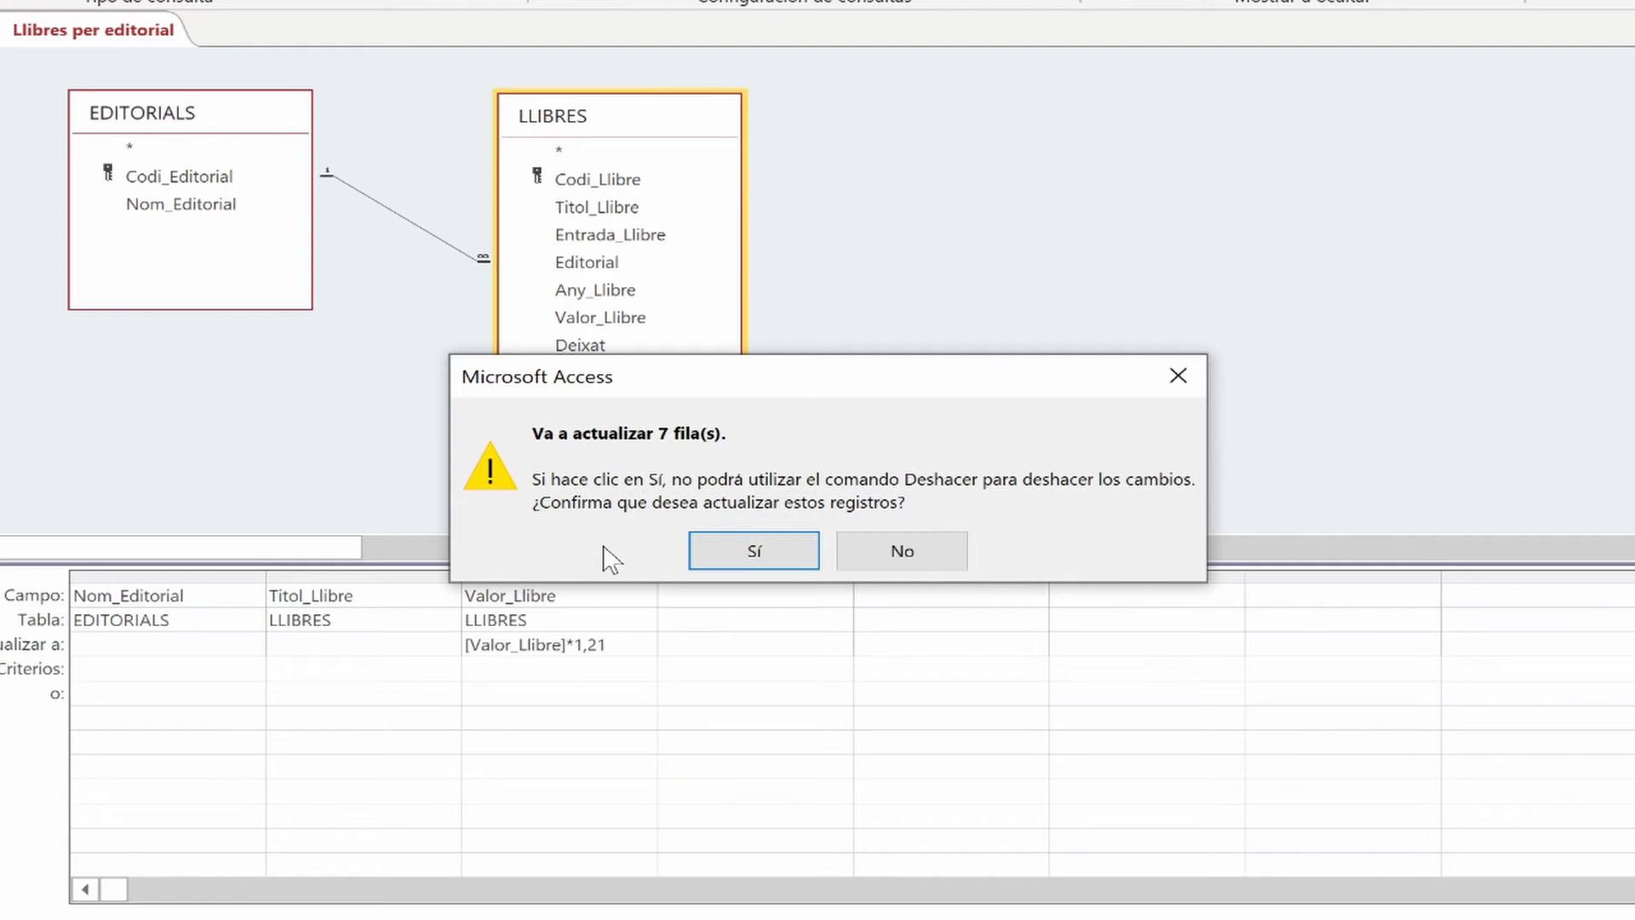
{"action": "left_click", "coordinate": [753, 553]}
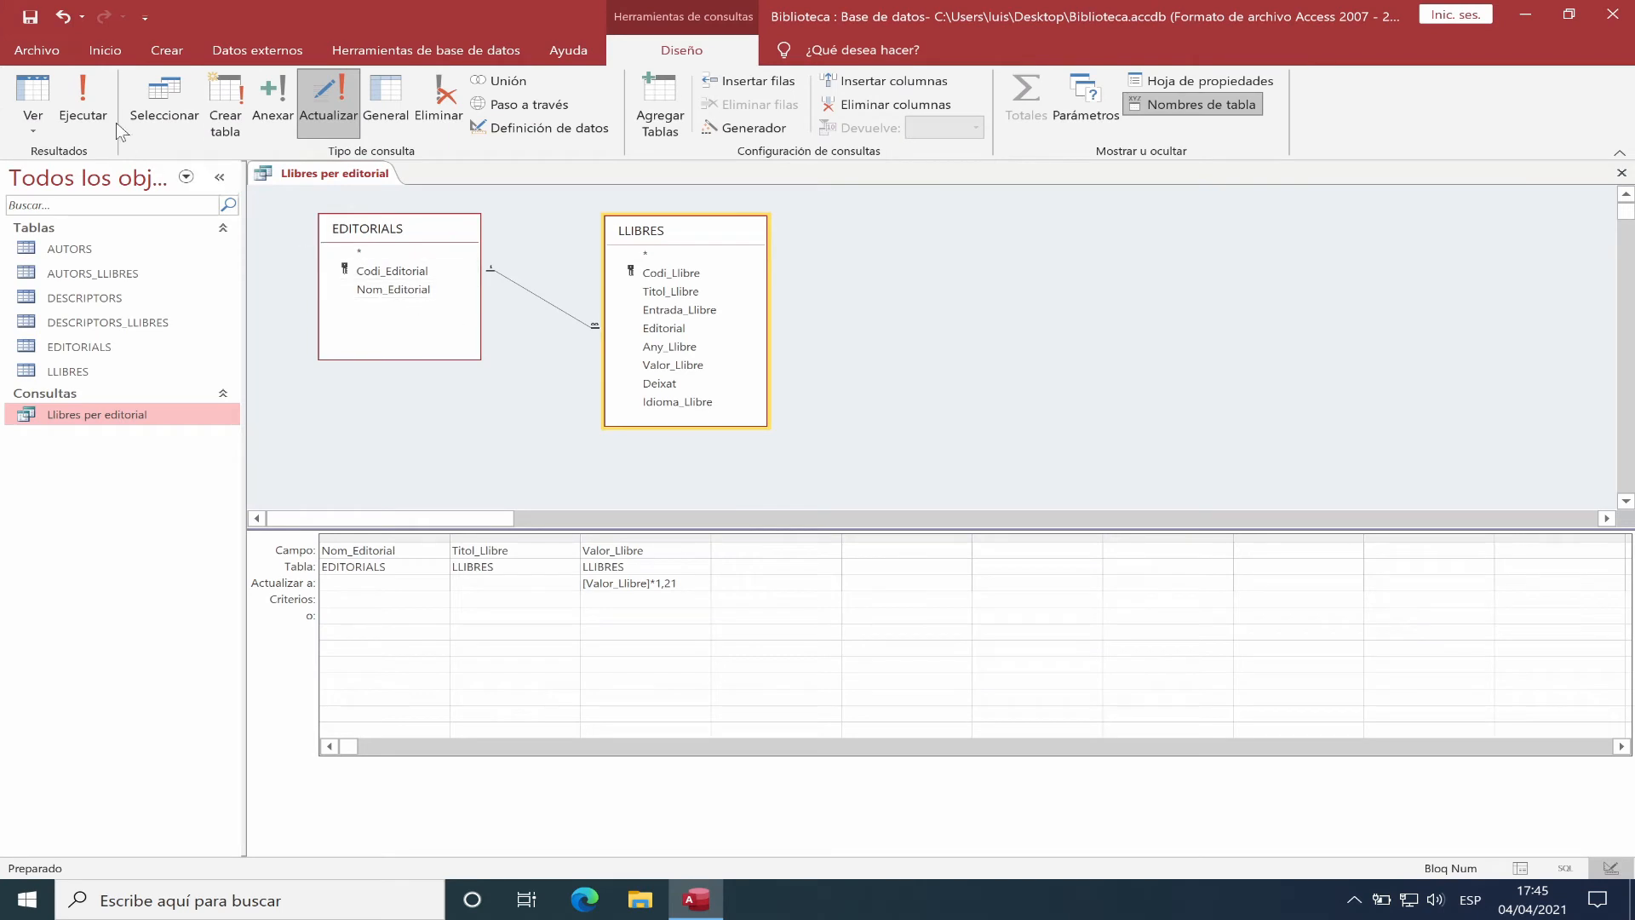
Review the Valor_Llibre values in the query's datasheet and return to the query design.
{"action": "left_click", "coordinate": [32, 90]}
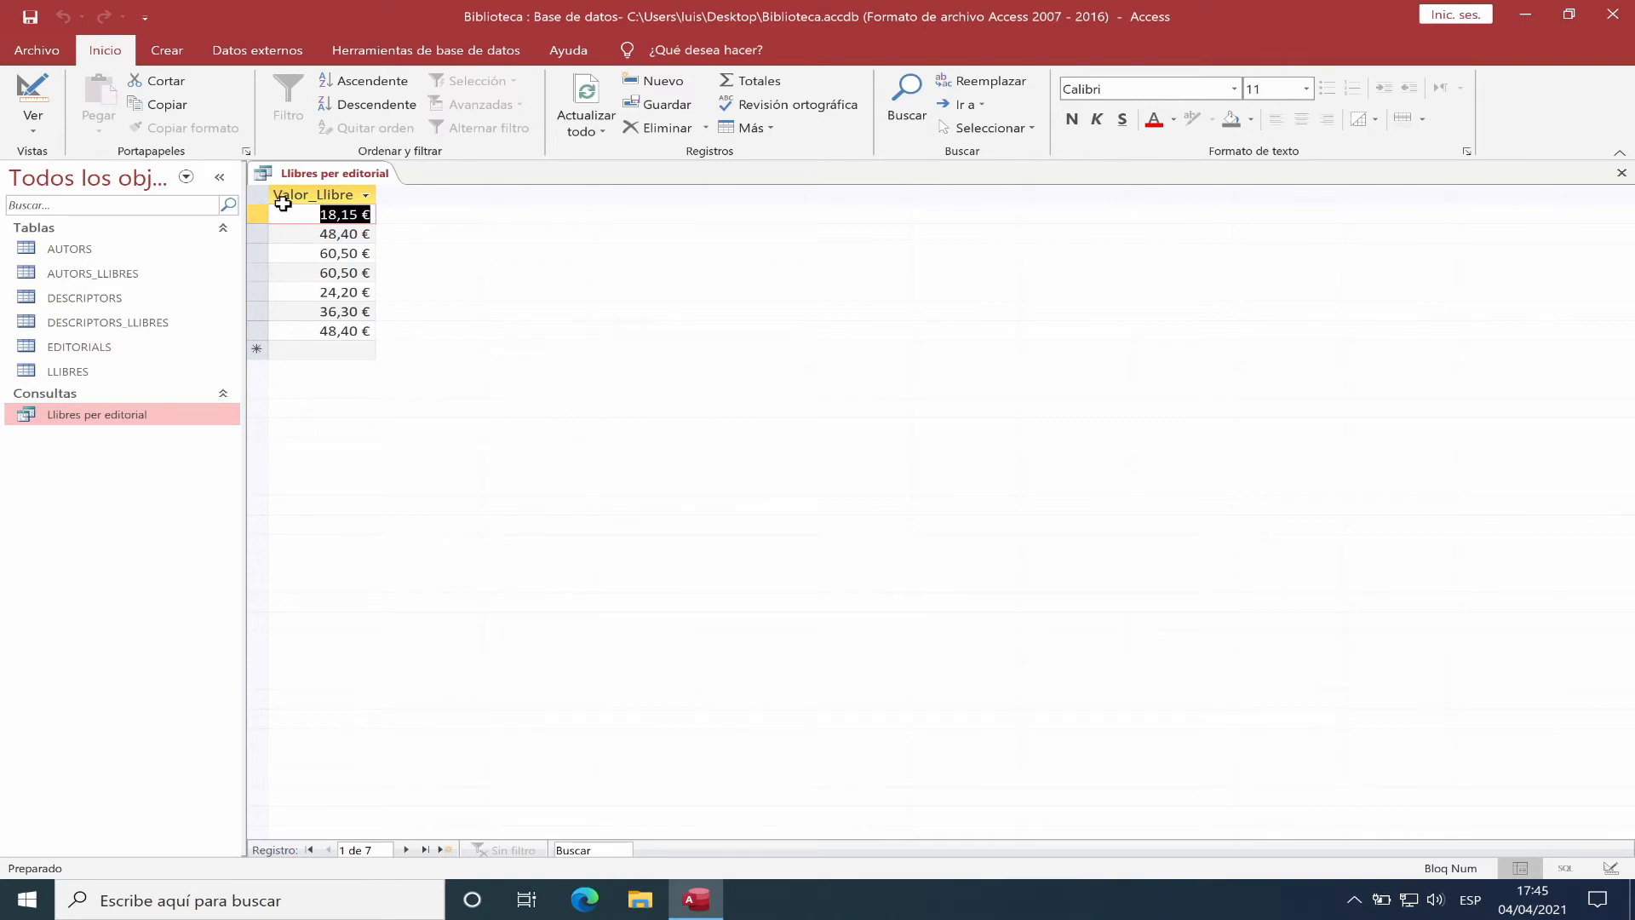
{"action": "left_click", "coordinate": [32, 90]}
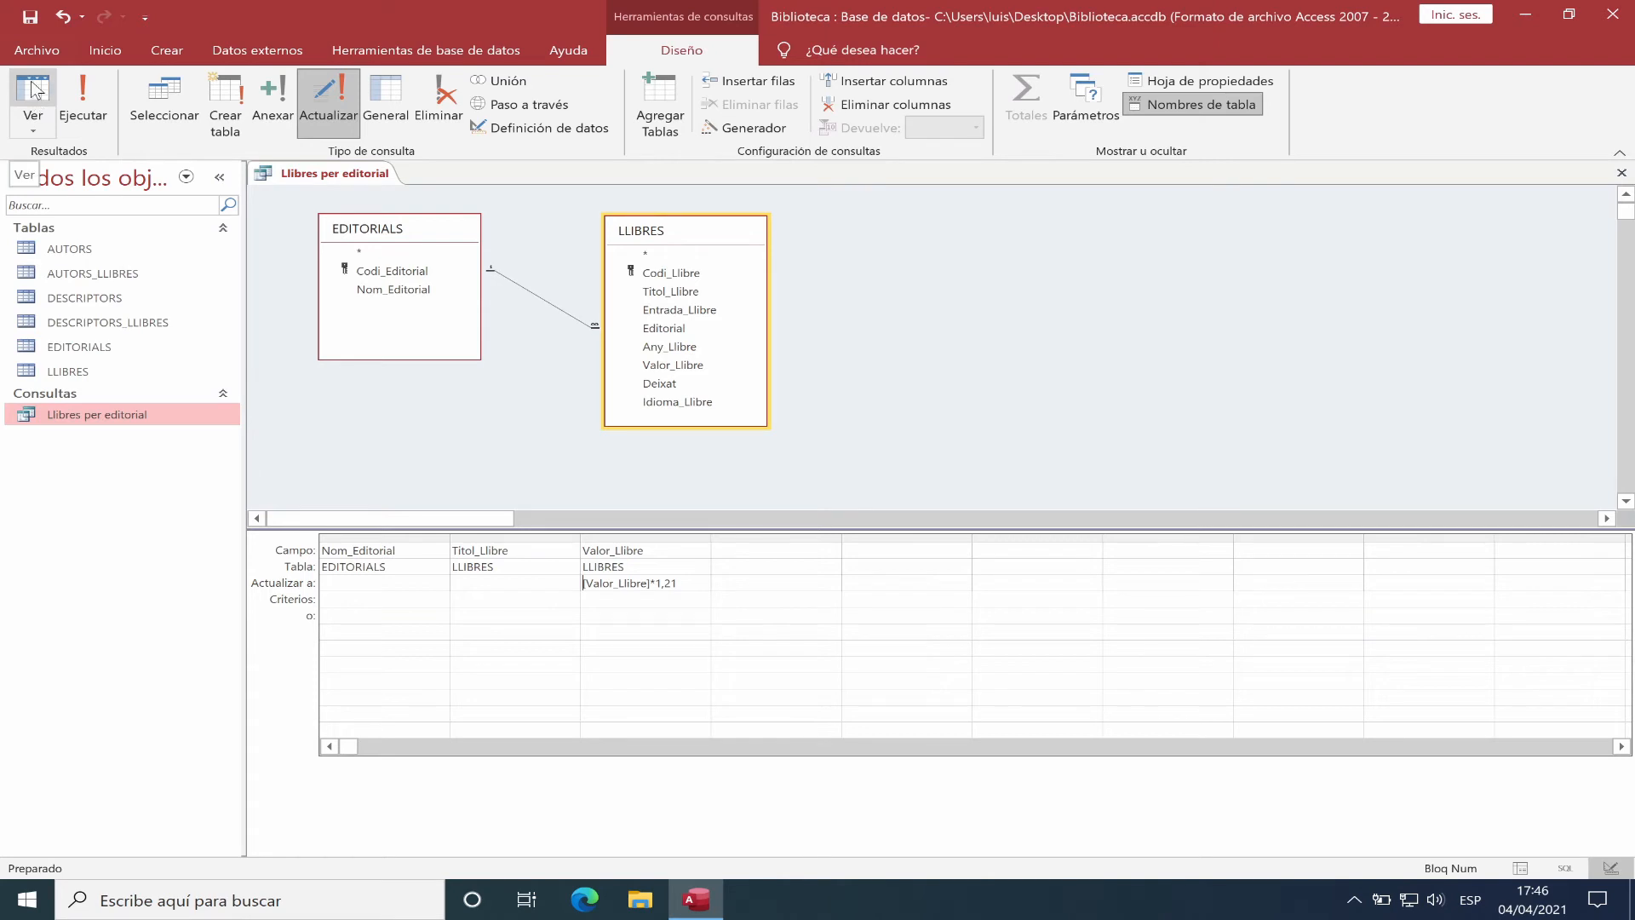
{"action": "left_click", "coordinate": [85, 95]}
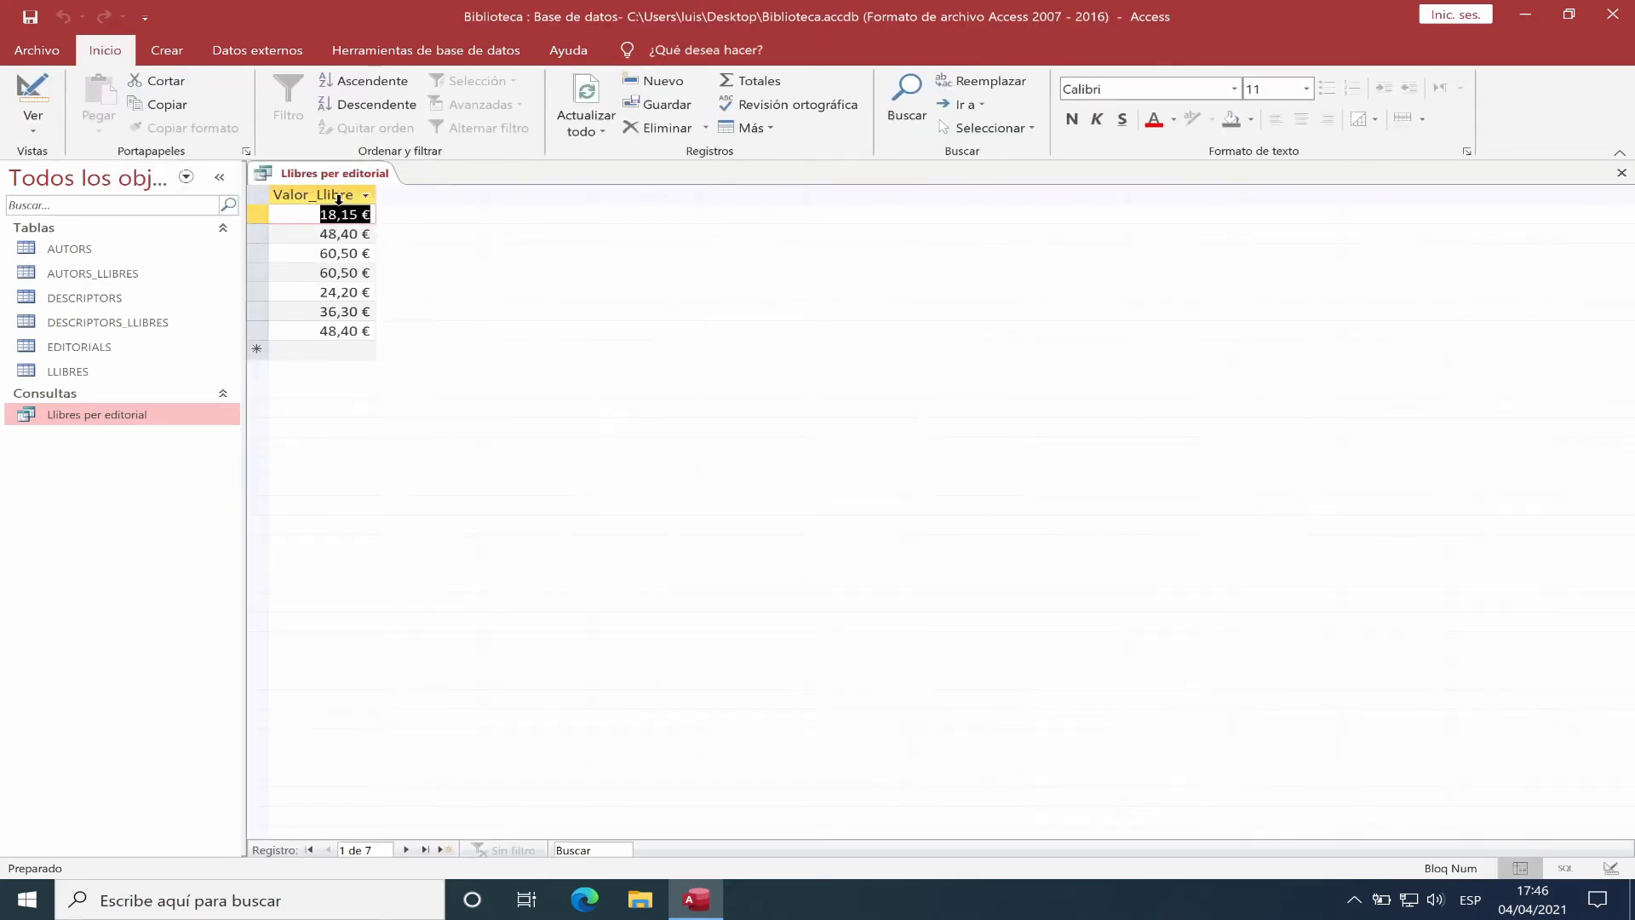
{"action": "left_click", "coordinate": [38, 93]}
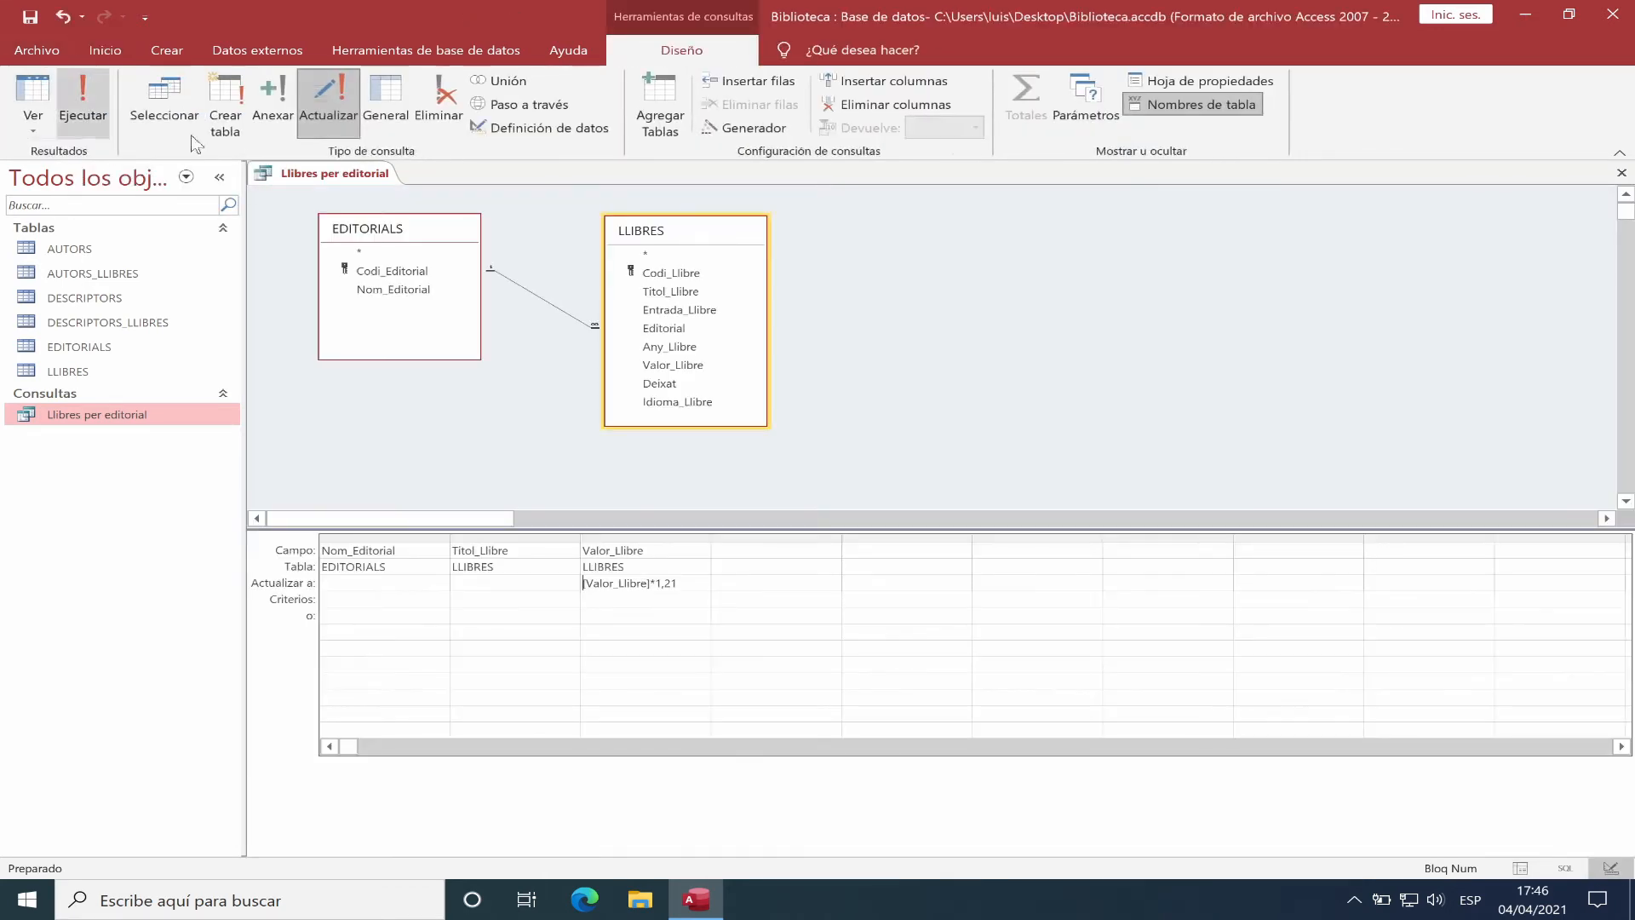
Change the Valor_Llibre update expression to [Valor_Llibre]/1,21 and preview the affected records.
{"action": "left_click", "coordinate": [656, 583]}
{"action": "key", "text": "BackSpace"}
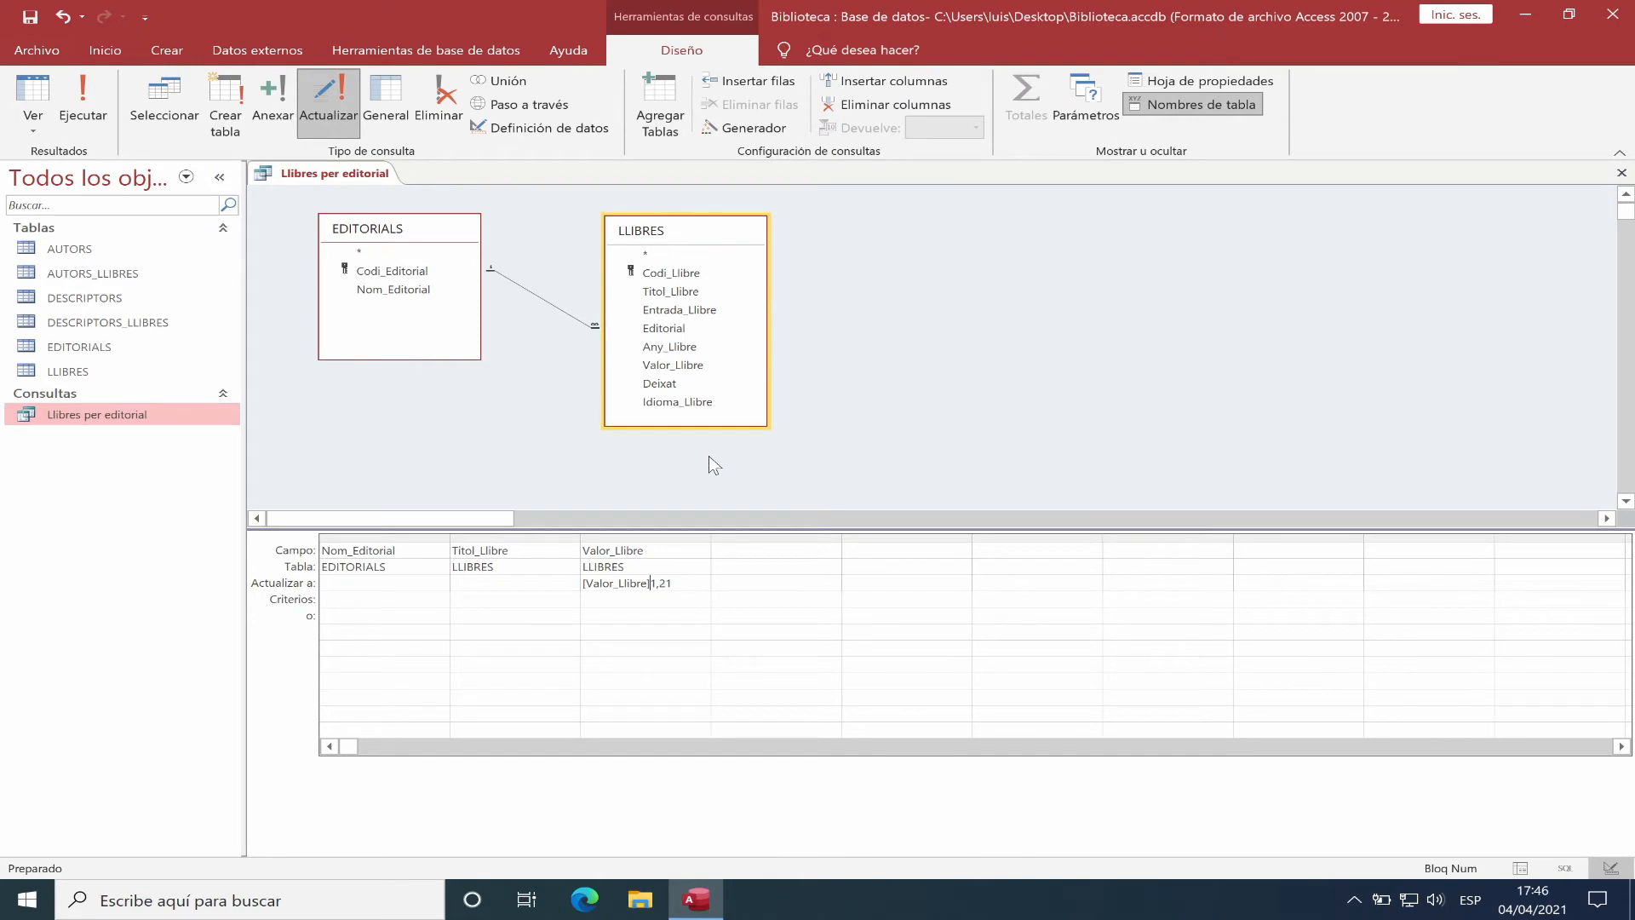
{"action": "type", "text": "/"}
{"action": "left_click", "coordinate": [38, 94]}
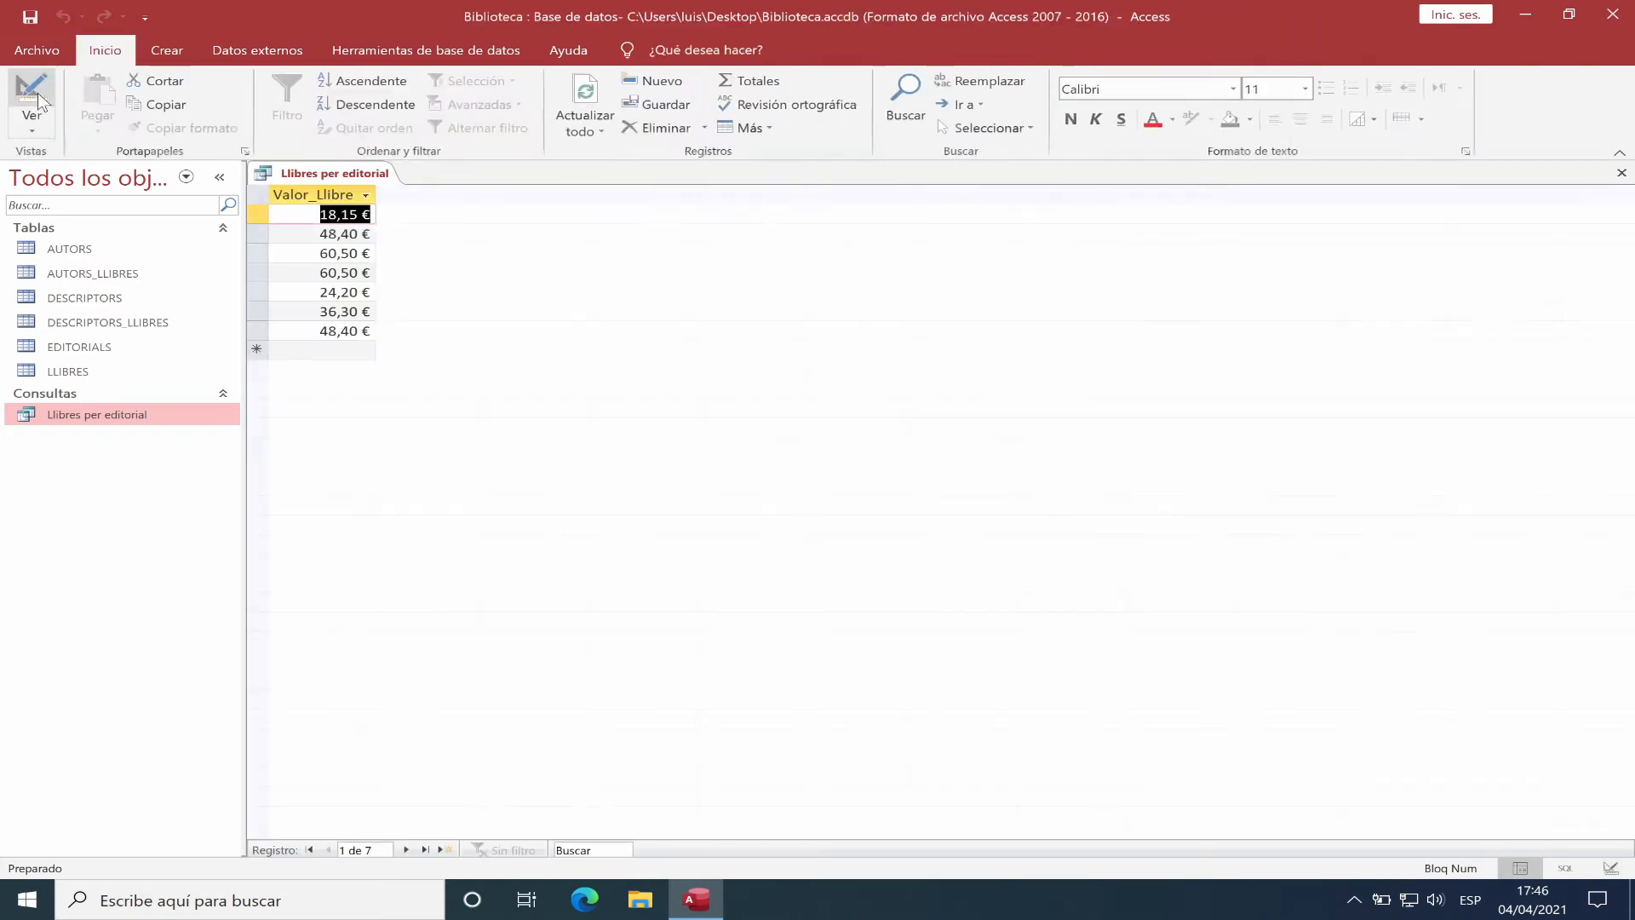
{"action": "left_click", "coordinate": [37, 98]}
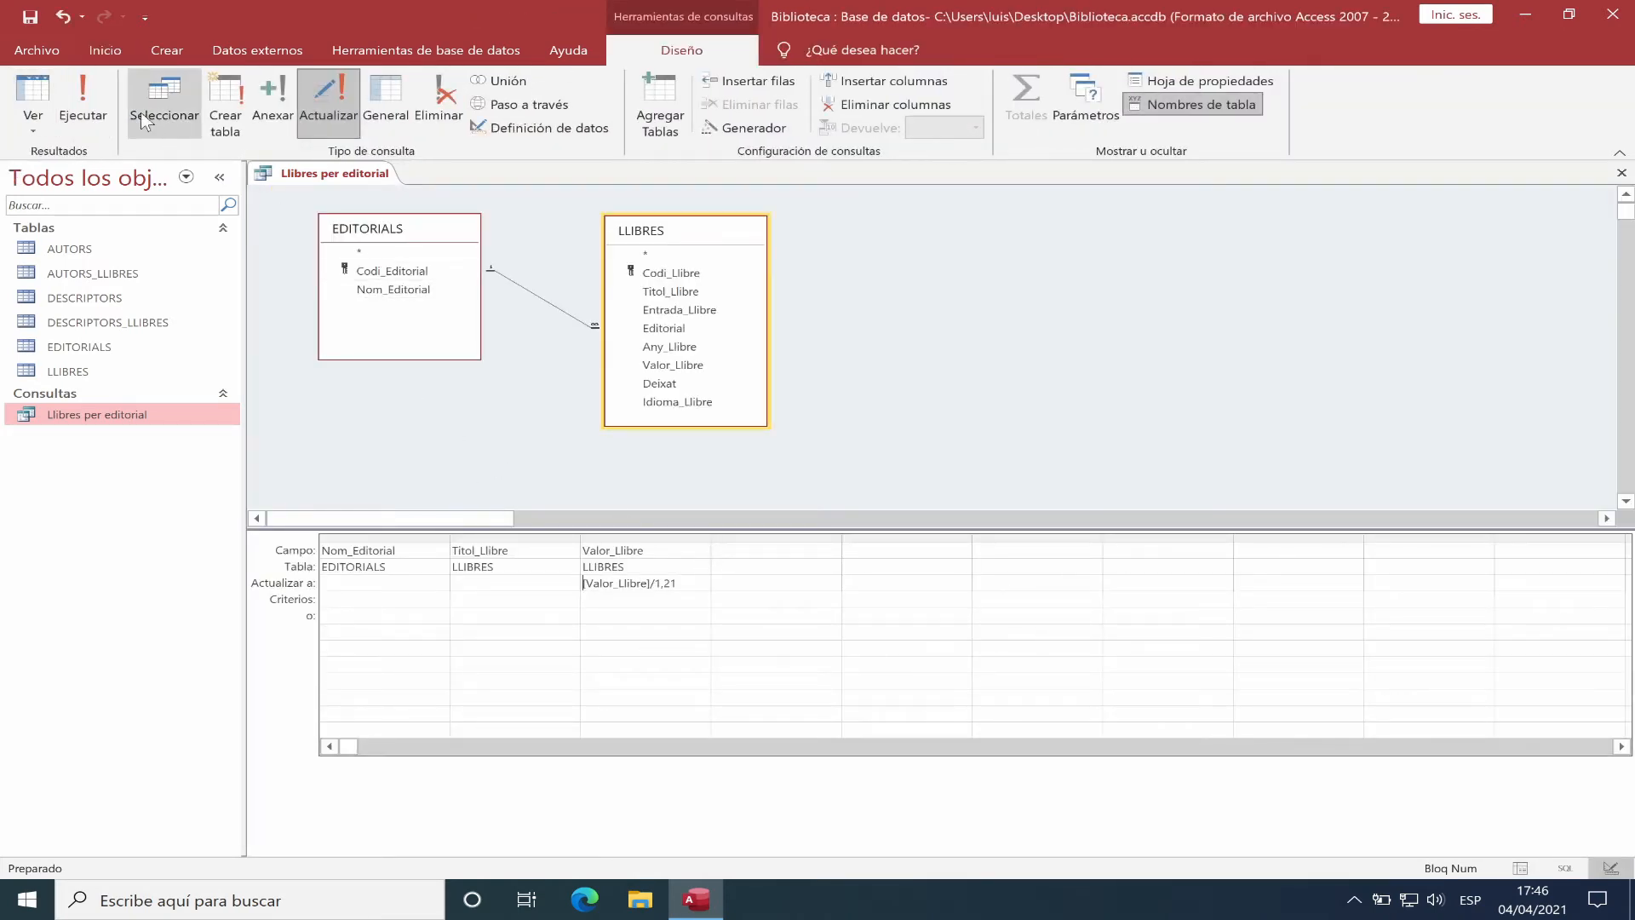
Run the update query with the division expression, accept the update and check the Valor_Llibre values.
{"action": "left_click", "coordinate": [90, 87]}
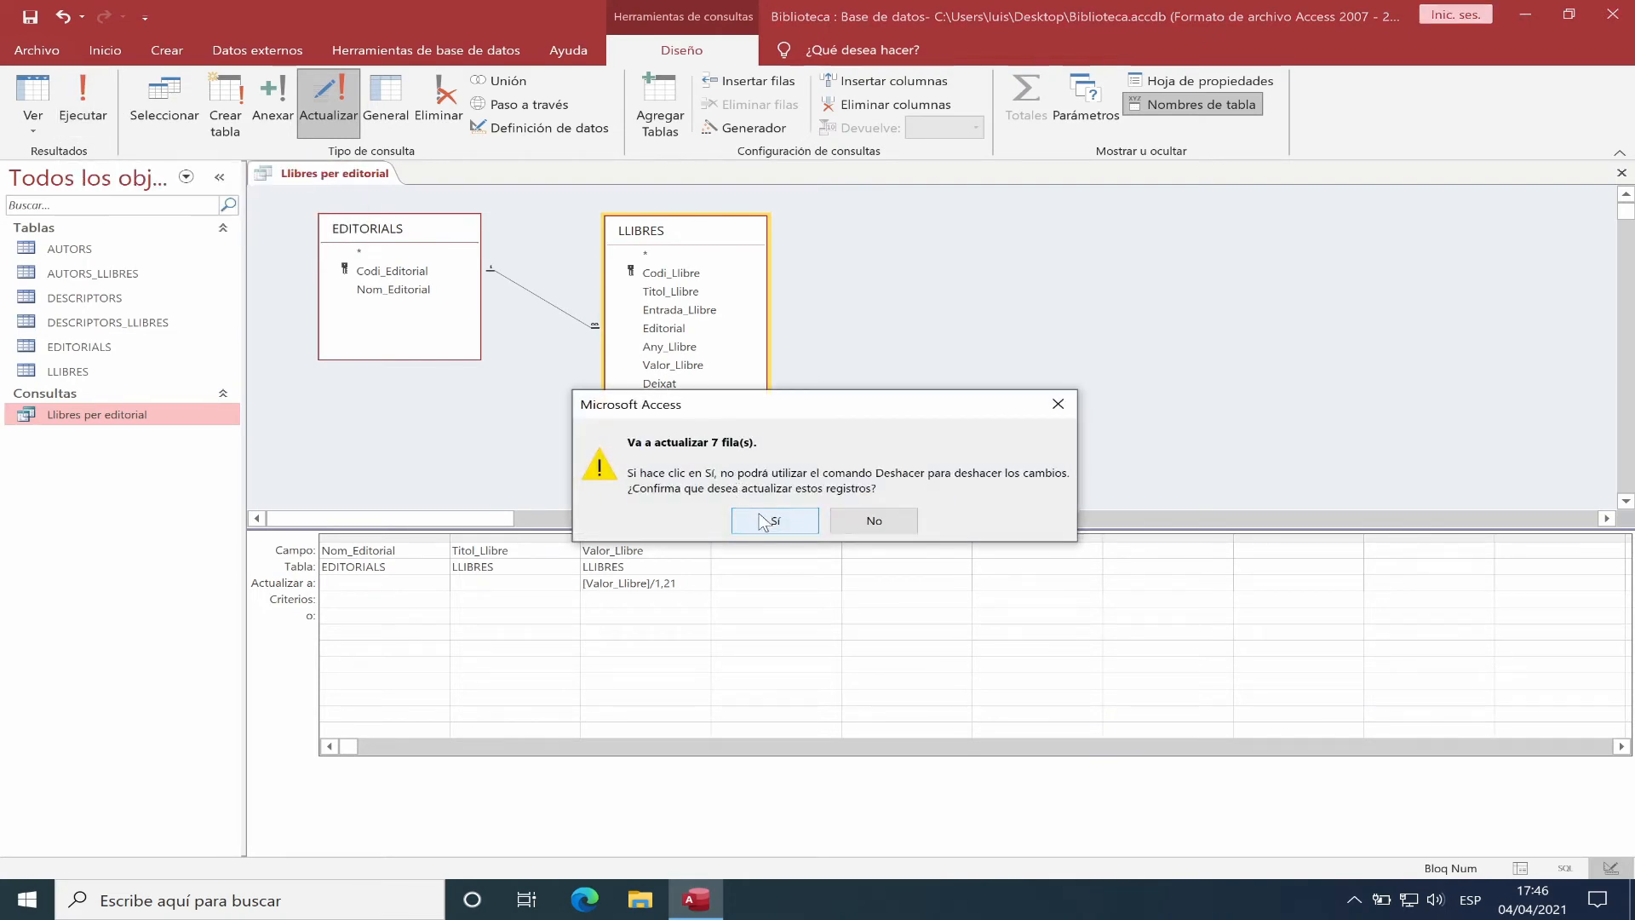
{"action": "left_click", "coordinate": [762, 521]}
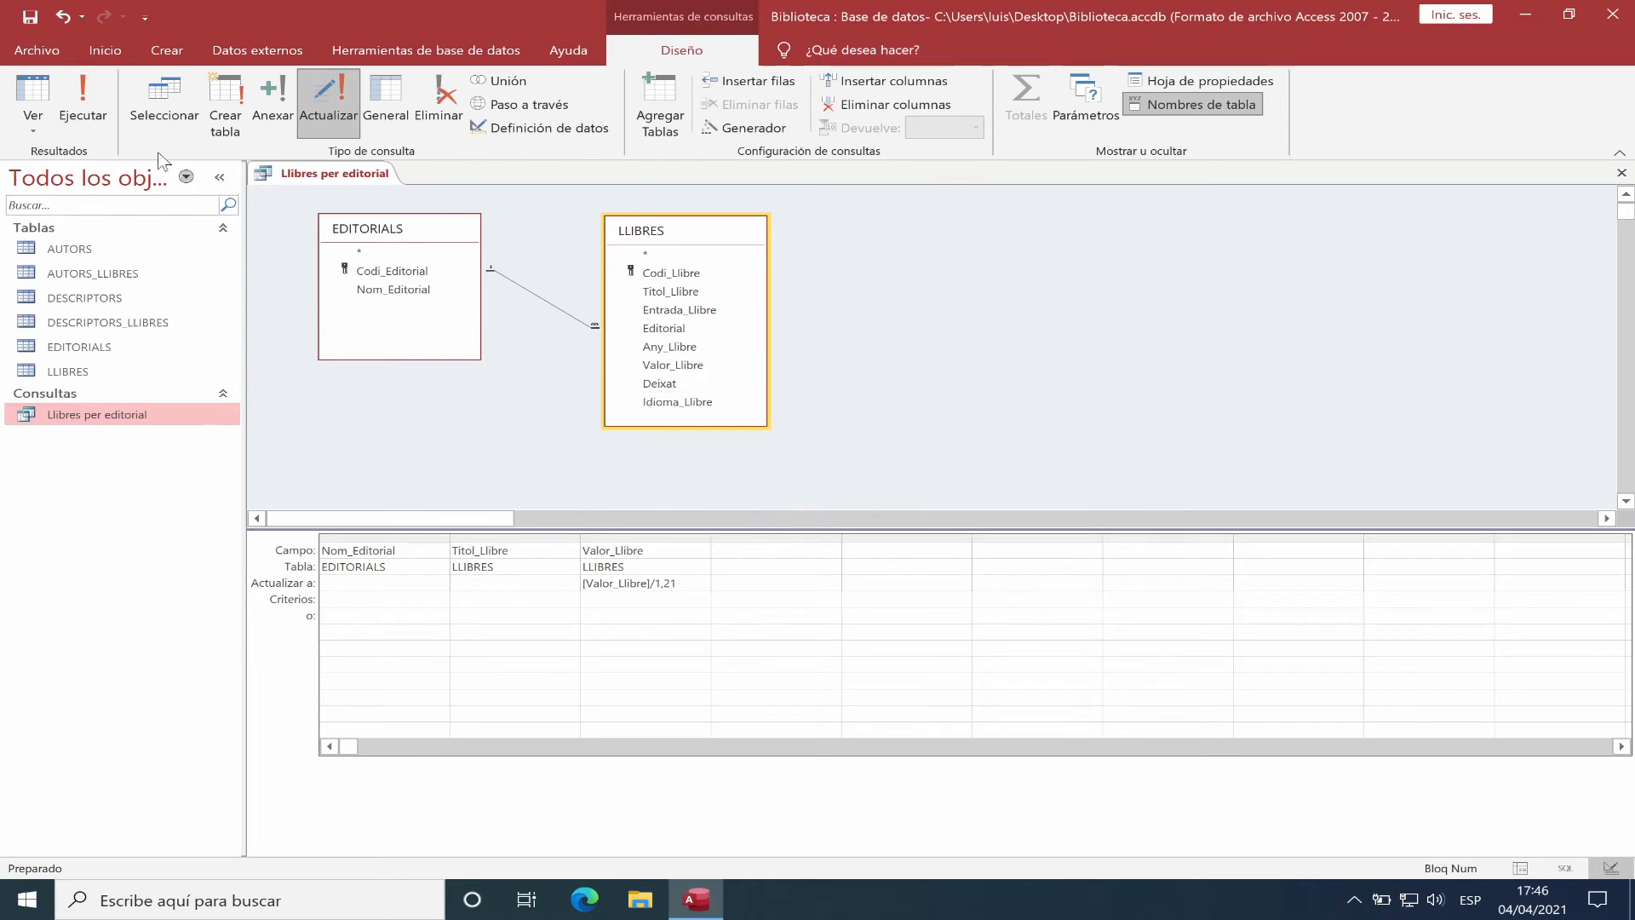
{"action": "left_click", "coordinate": [41, 90]}
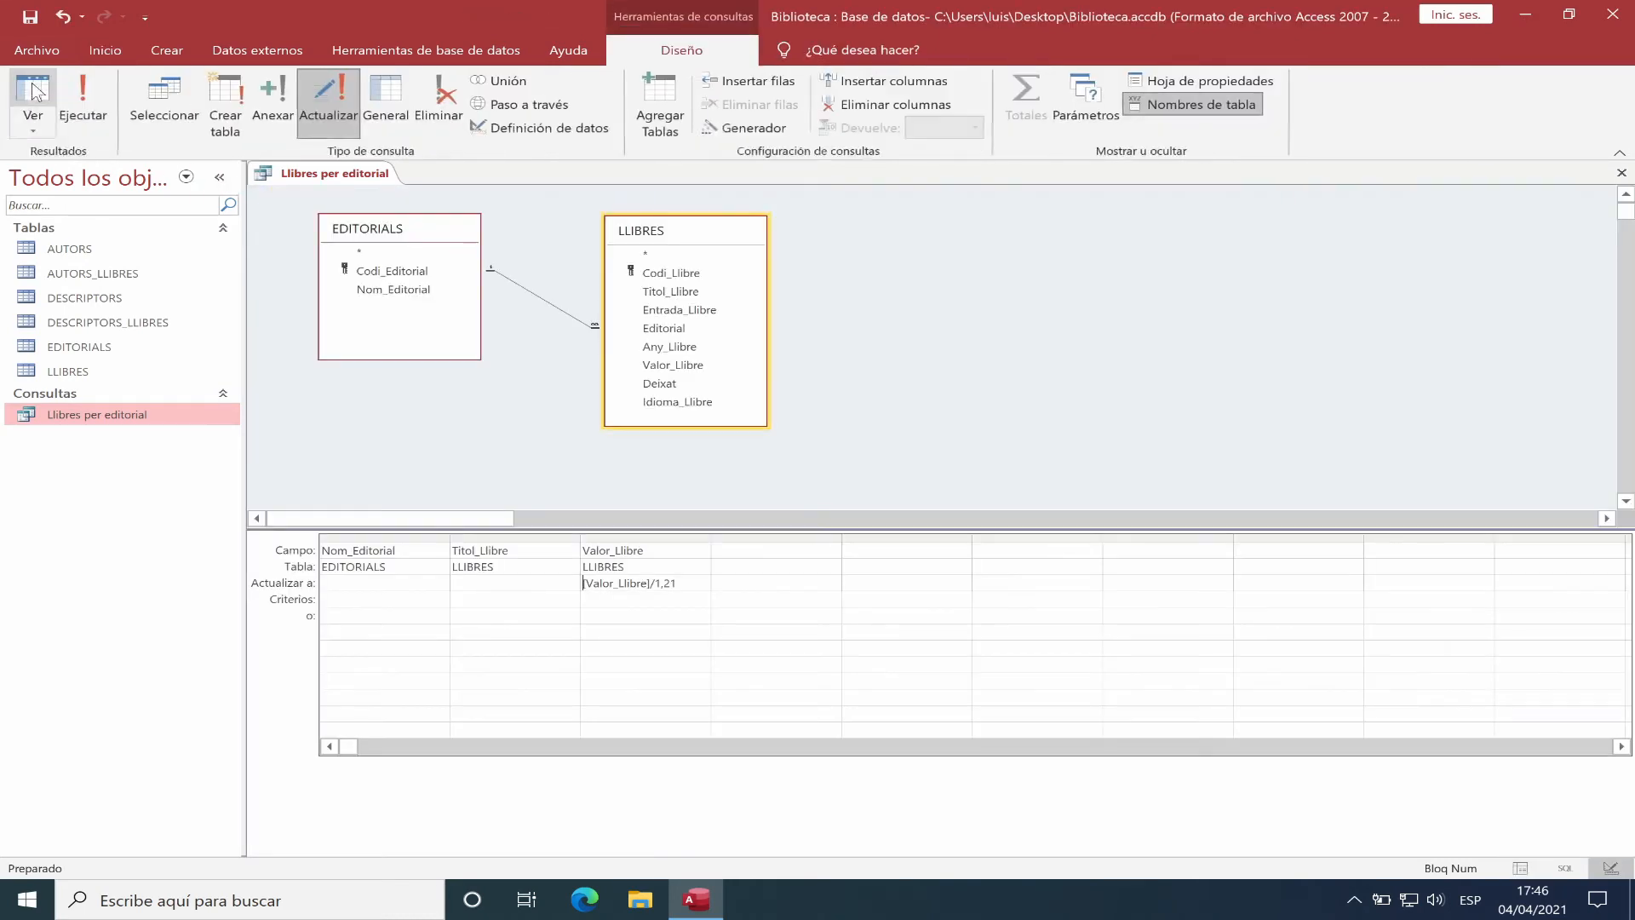
{"action": "left_click", "coordinate": [34, 93]}
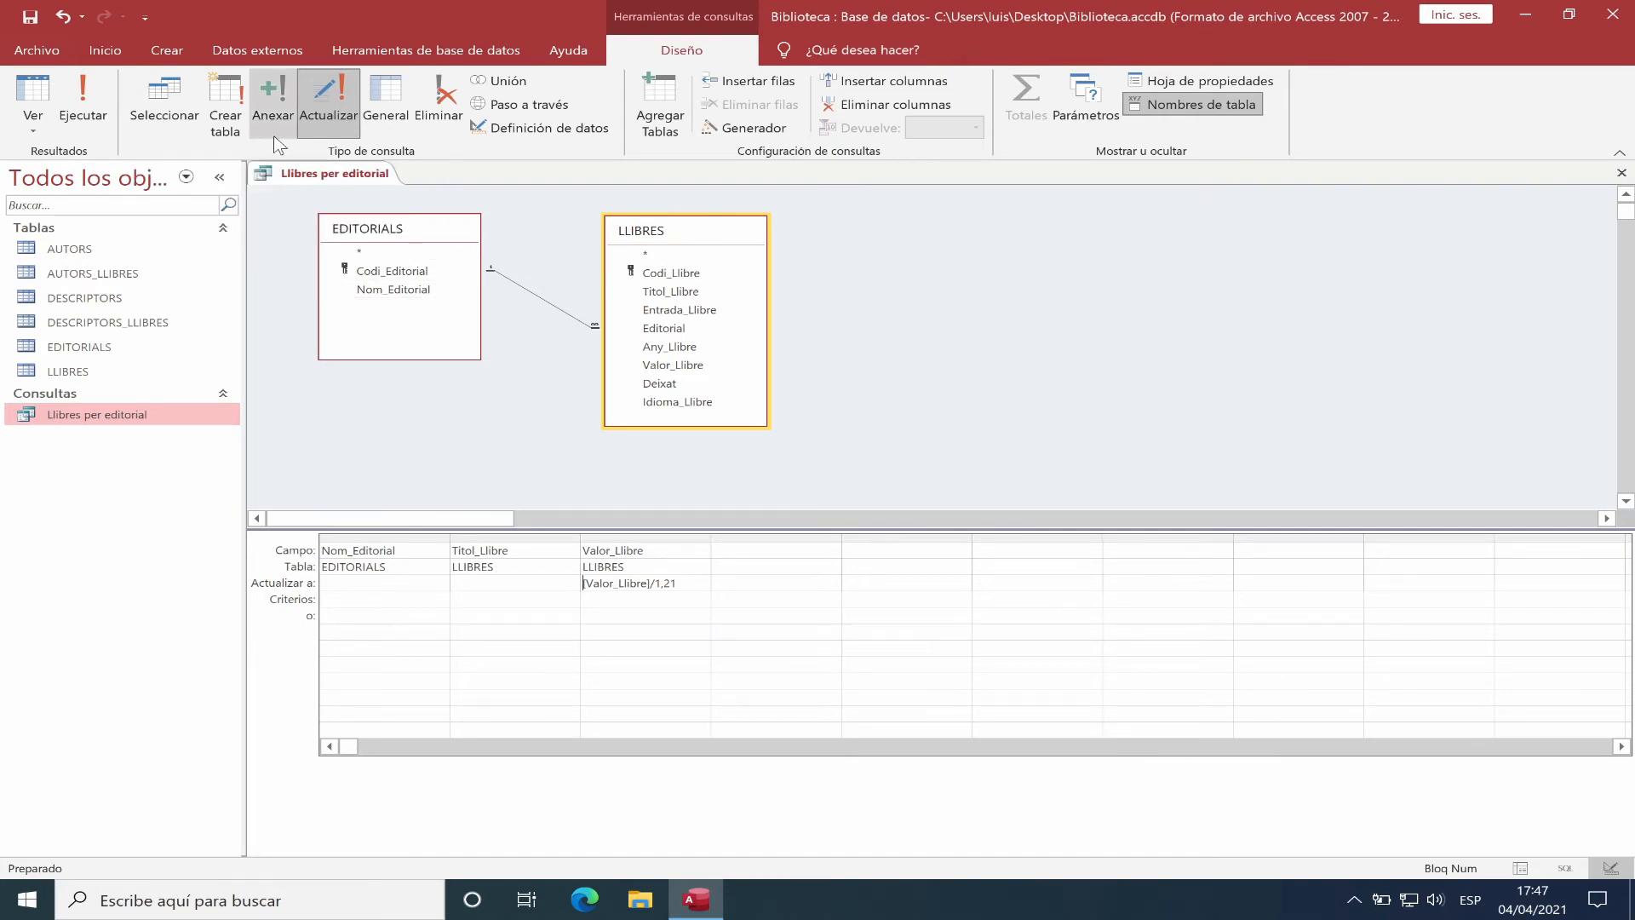
Convert the query to a make-table query that creates taula_prova in the active database.
{"action": "left_click", "coordinate": [225, 97]}
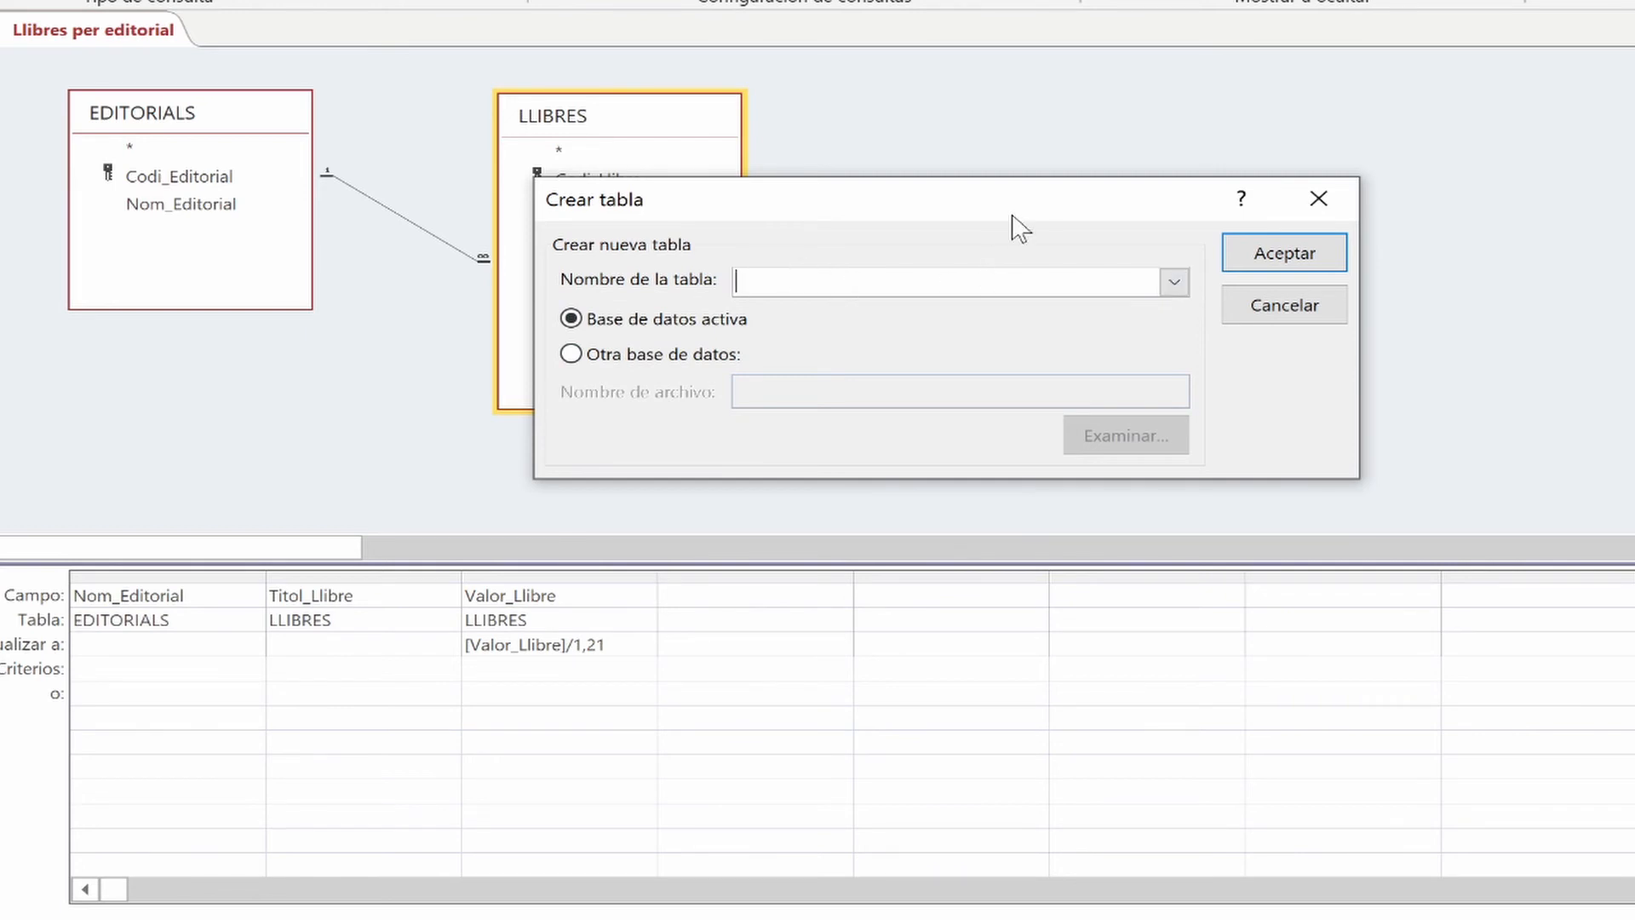
{"action": "type", "text": "taula_prova"}
{"action": "left_click", "coordinate": [1284, 253]}
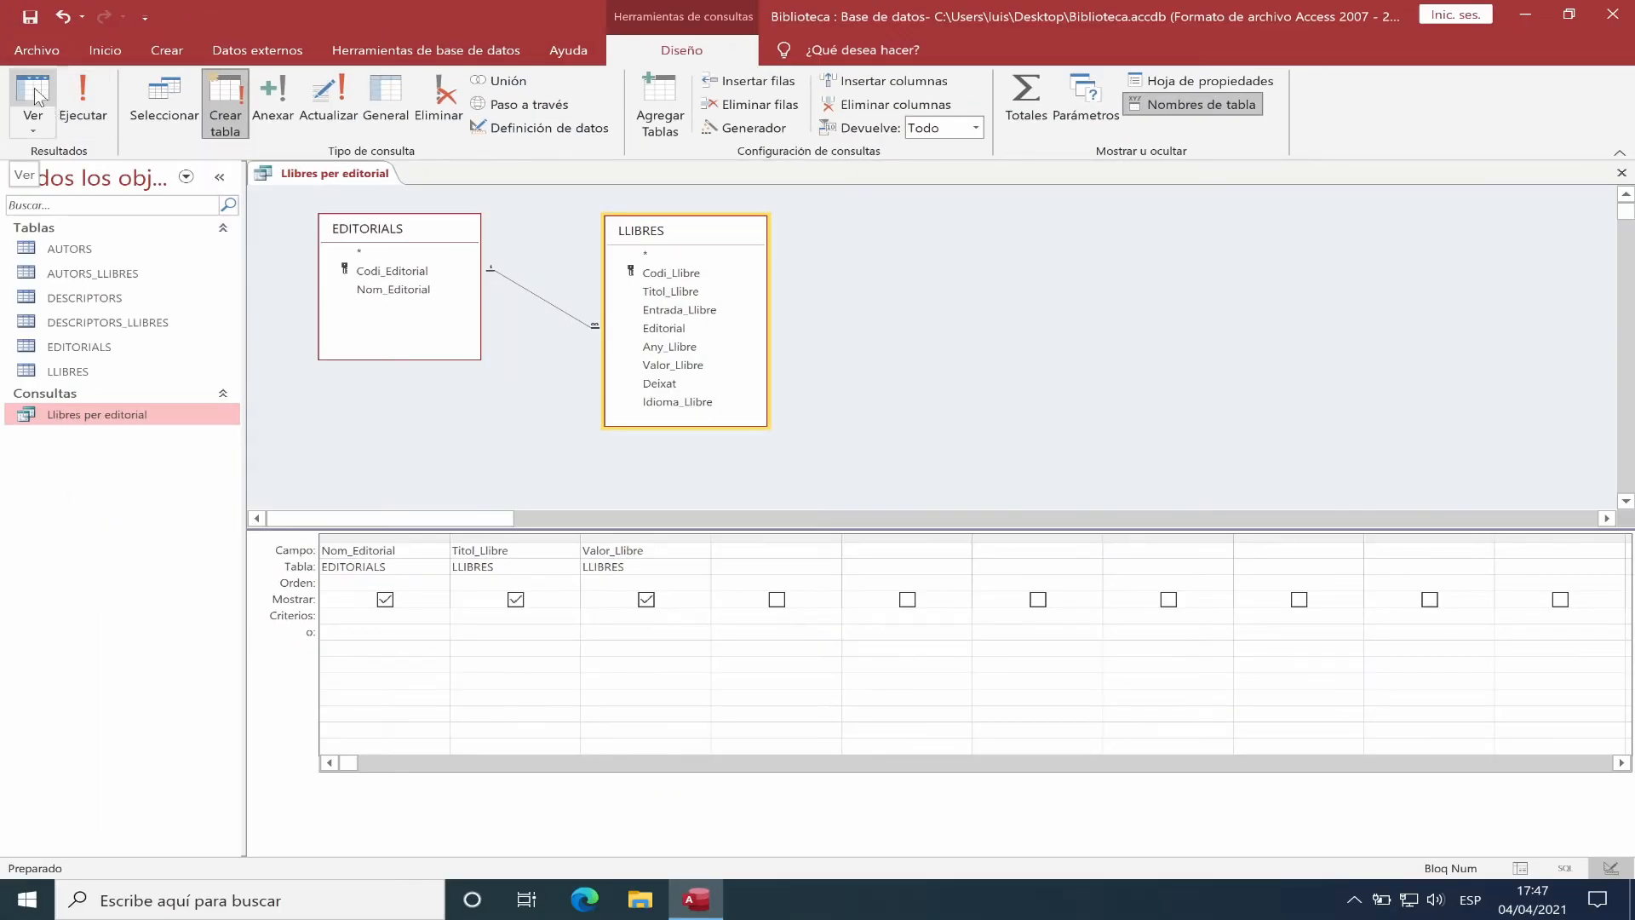
Preview the make-table query's records and run it to create the taula_prova table.
{"action": "left_click", "coordinate": [37, 94]}
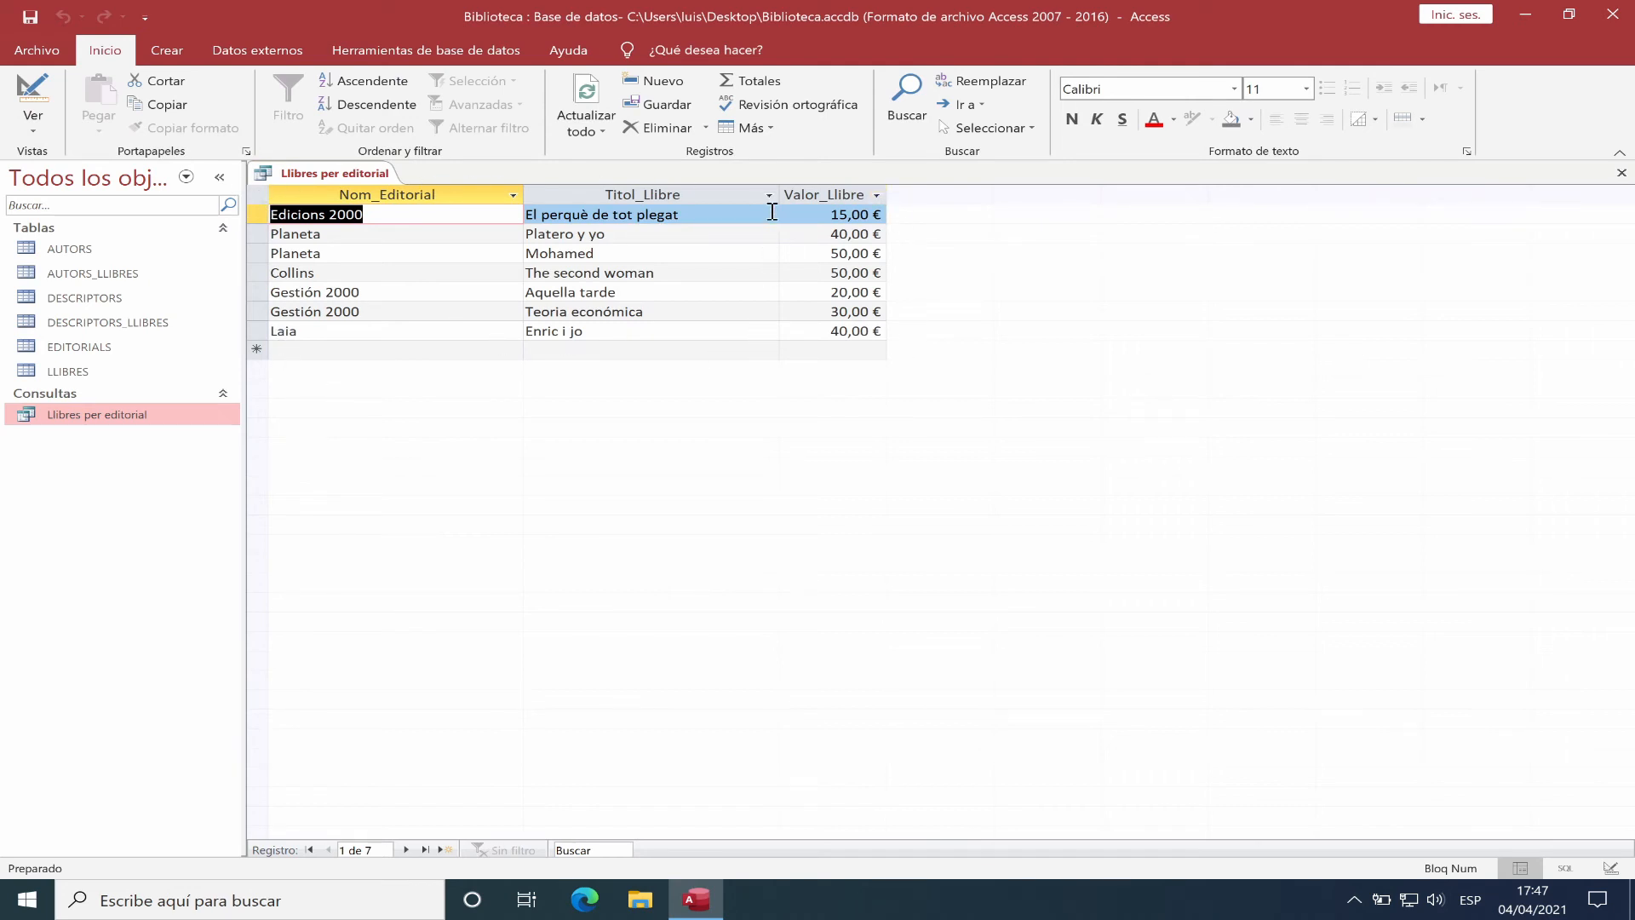
{"action": "left_click", "coordinate": [39, 95]}
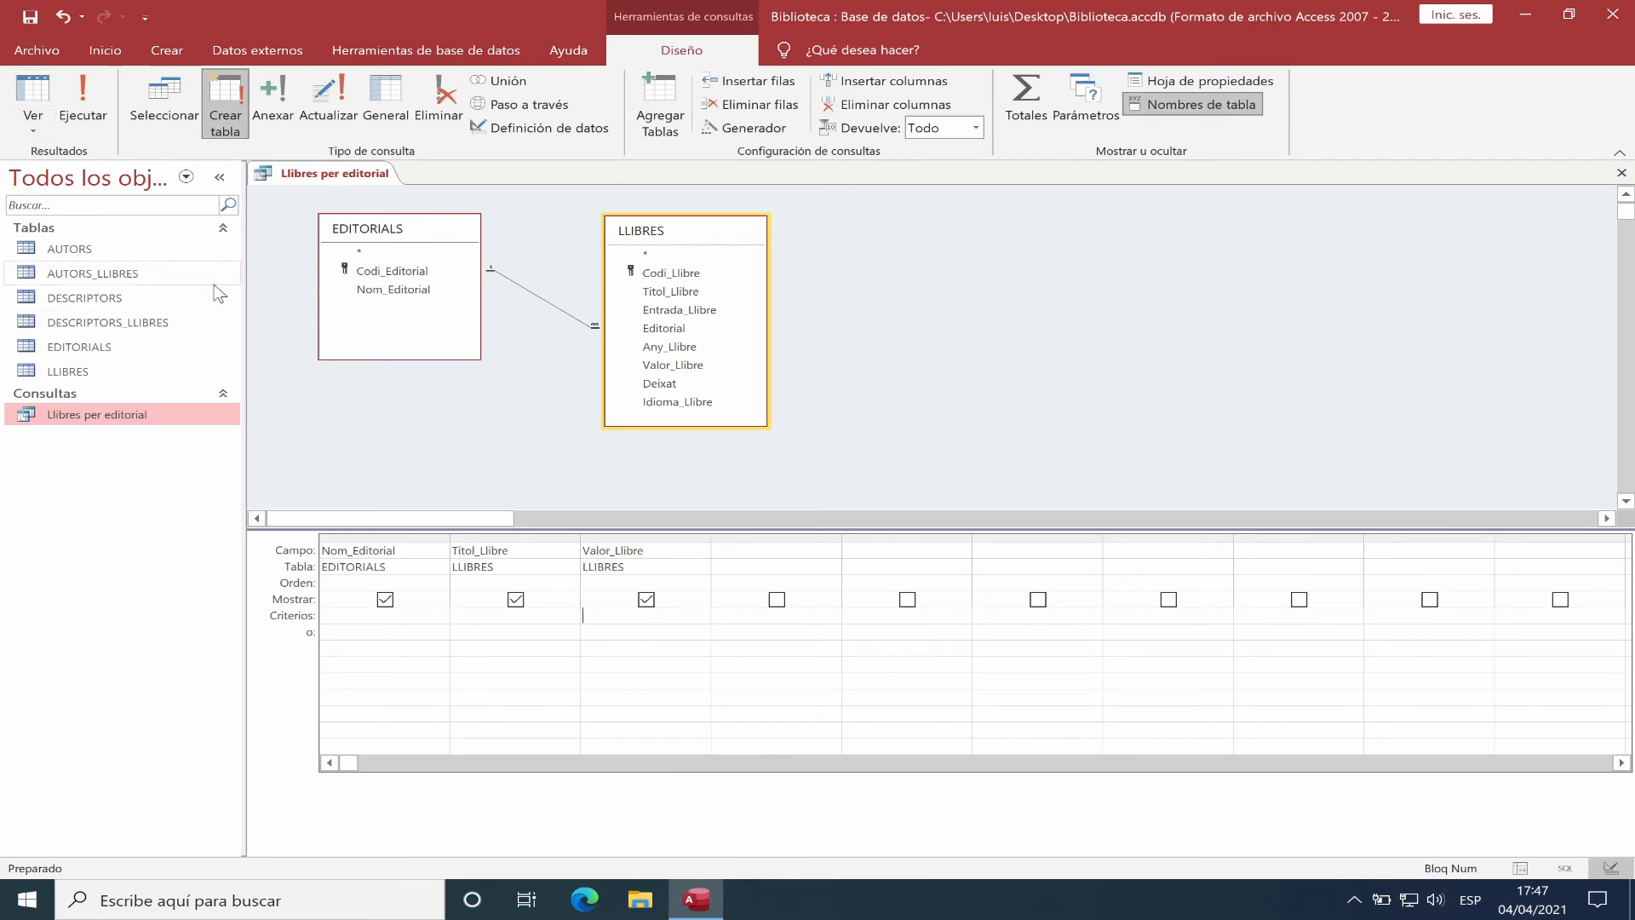
{"action": "left_click", "coordinate": [90, 94]}
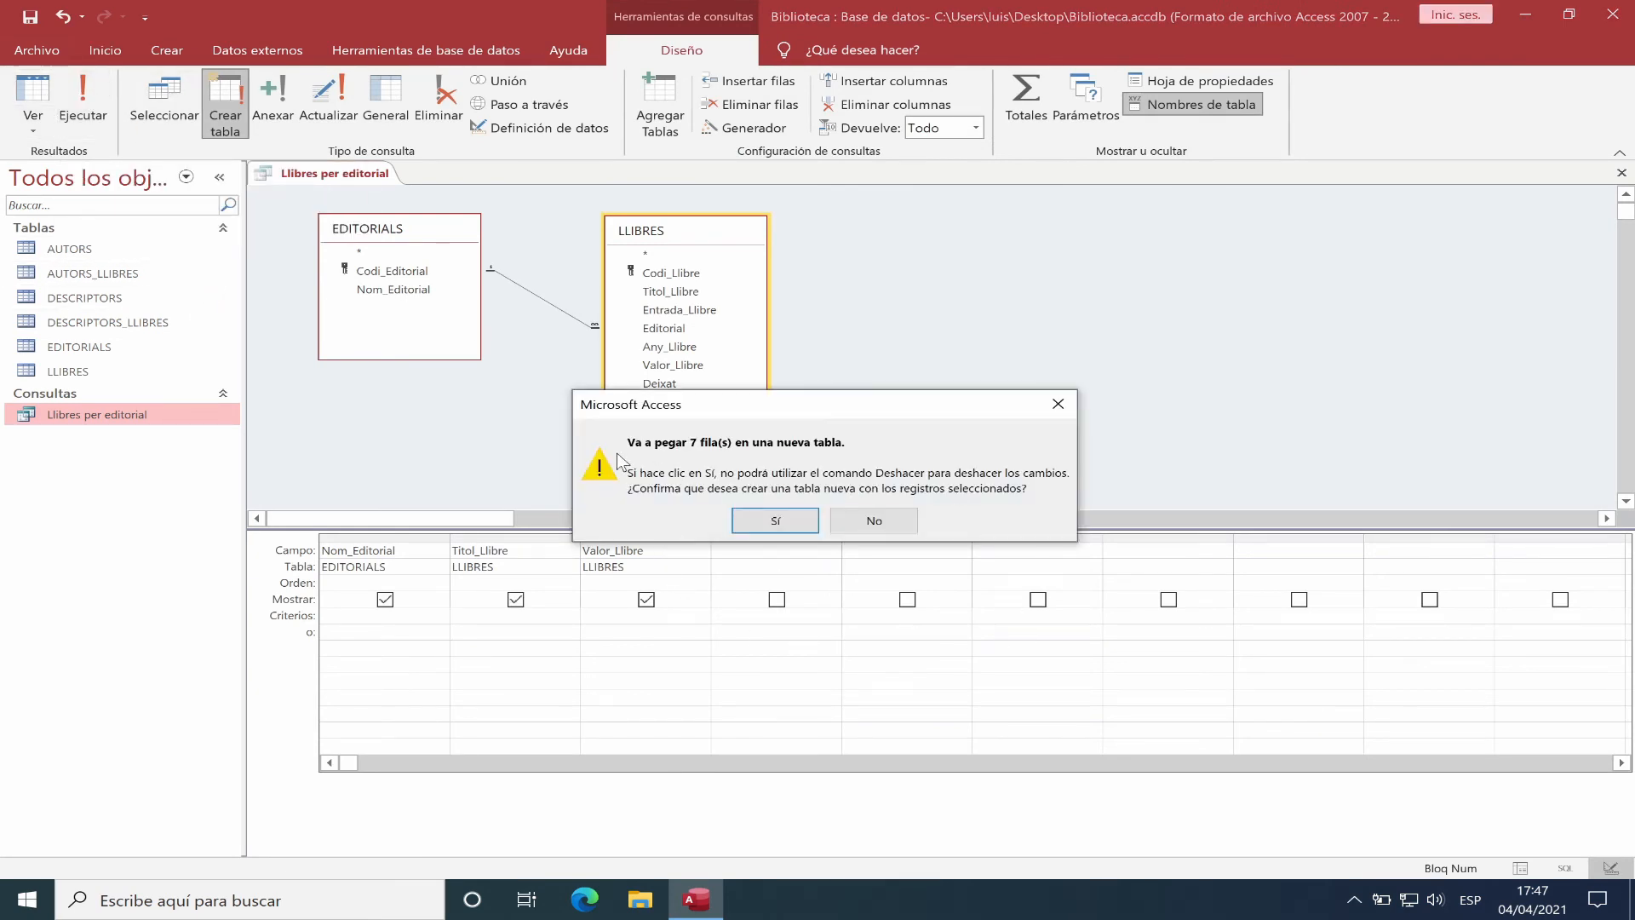
{"action": "left_click", "coordinate": [771, 522]}
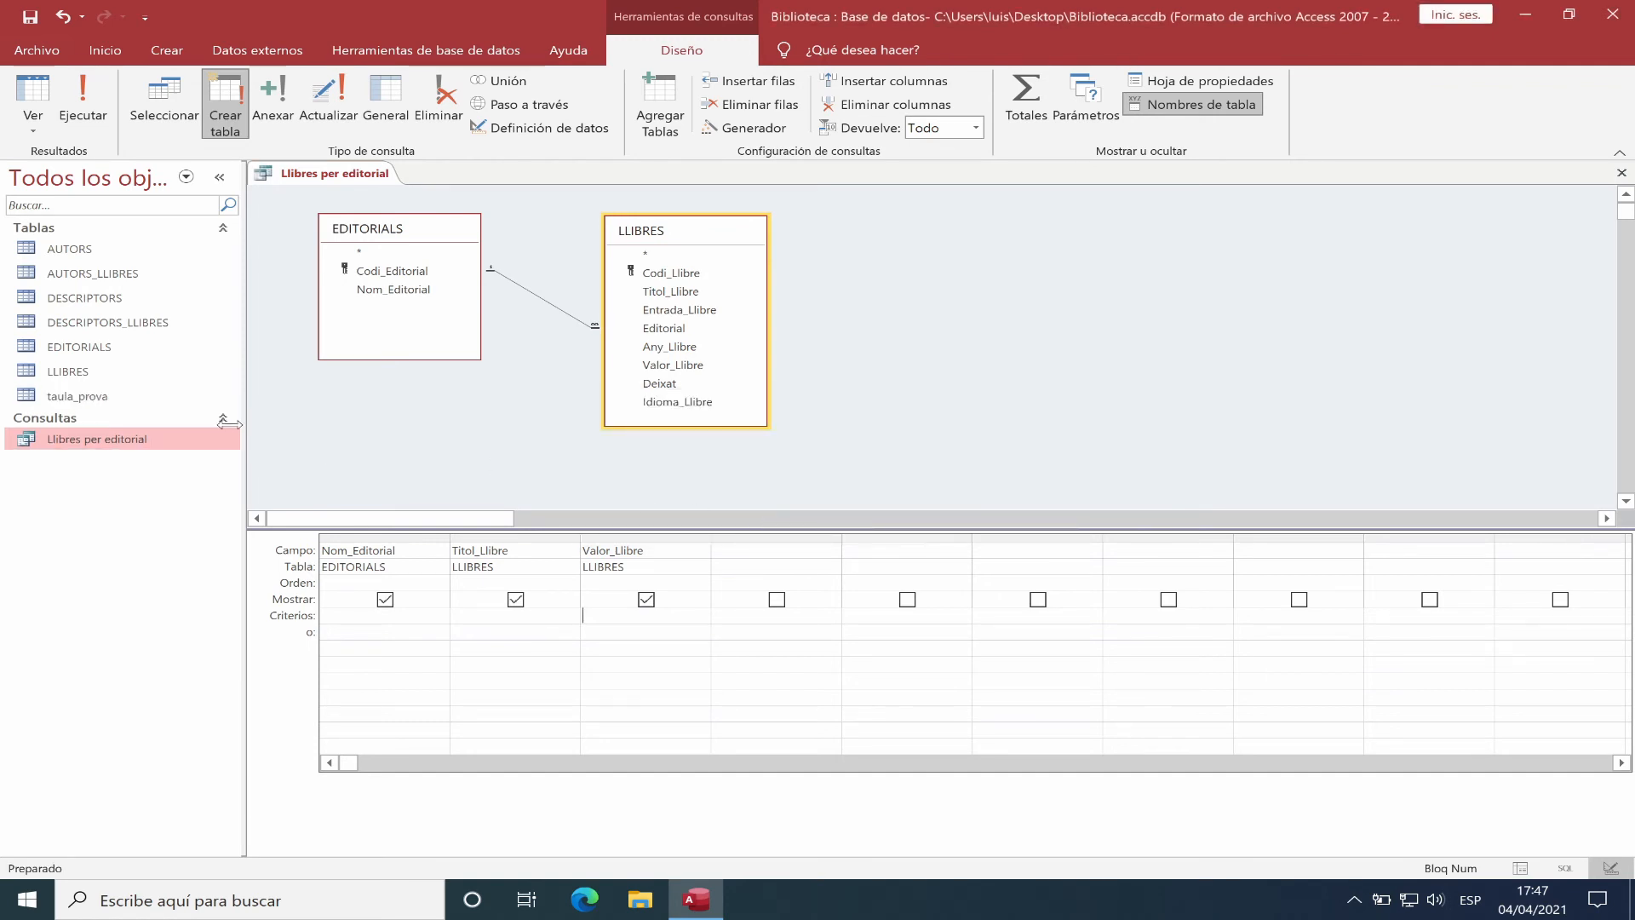
Open the taula_prova table, examine its records and its field definitions in Design view, and close it.
{"action": "double_click", "coordinate": [82, 396]}
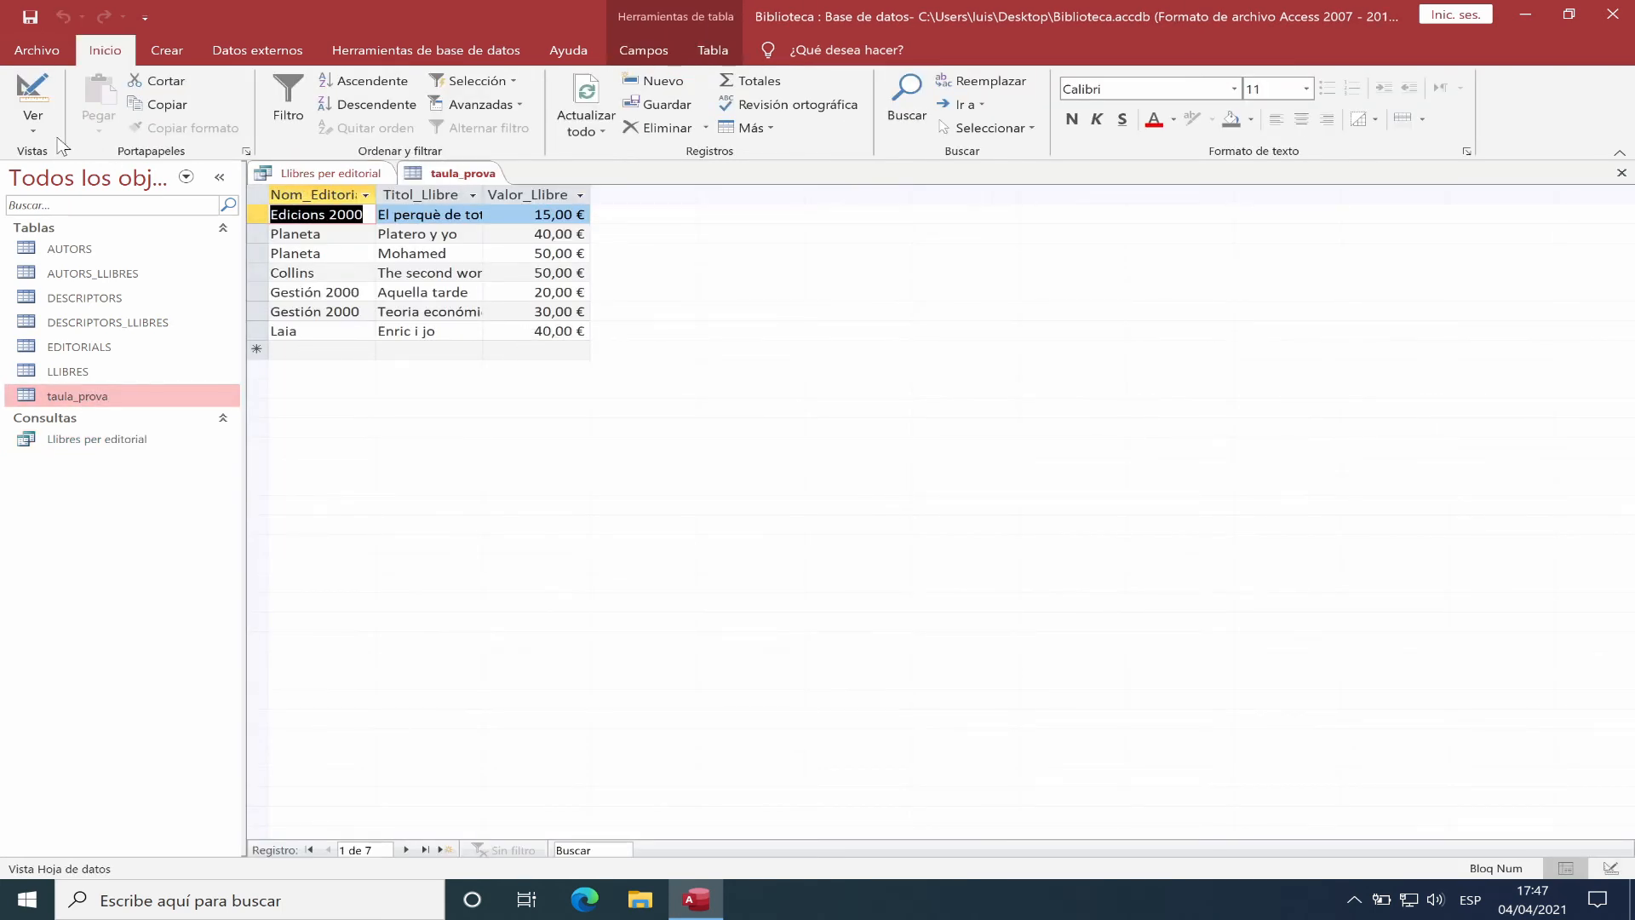
{"action": "left_click", "coordinate": [32, 92]}
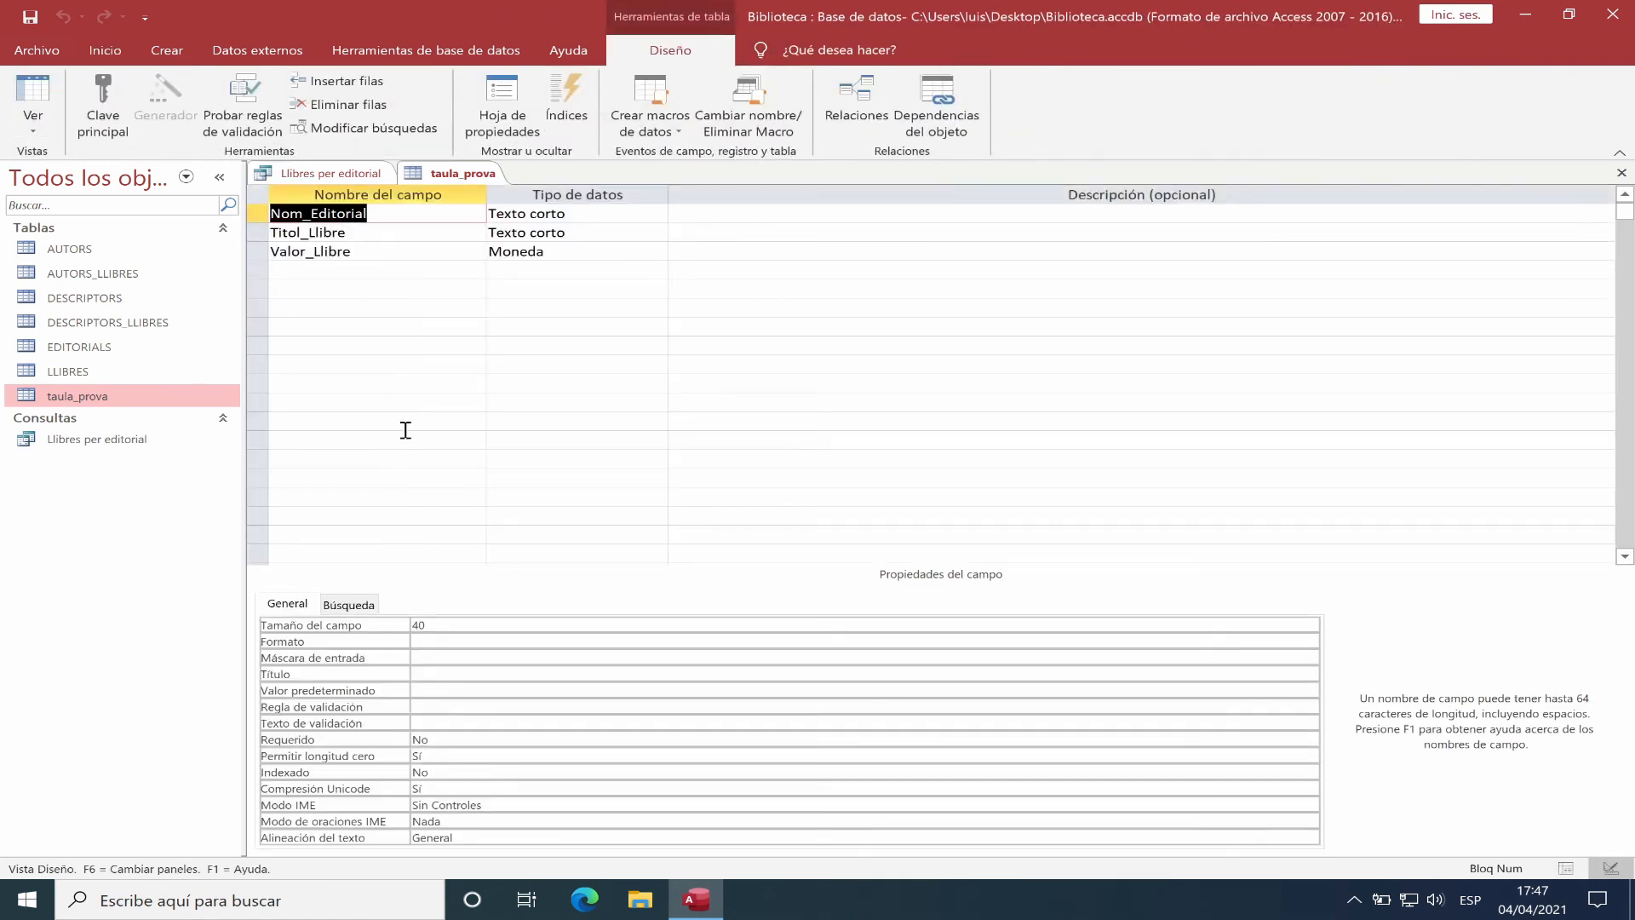
{"action": "left_click", "coordinate": [342, 252]}
{"action": "left_click", "coordinate": [334, 233]}
{"action": "left_click", "coordinate": [325, 211]}
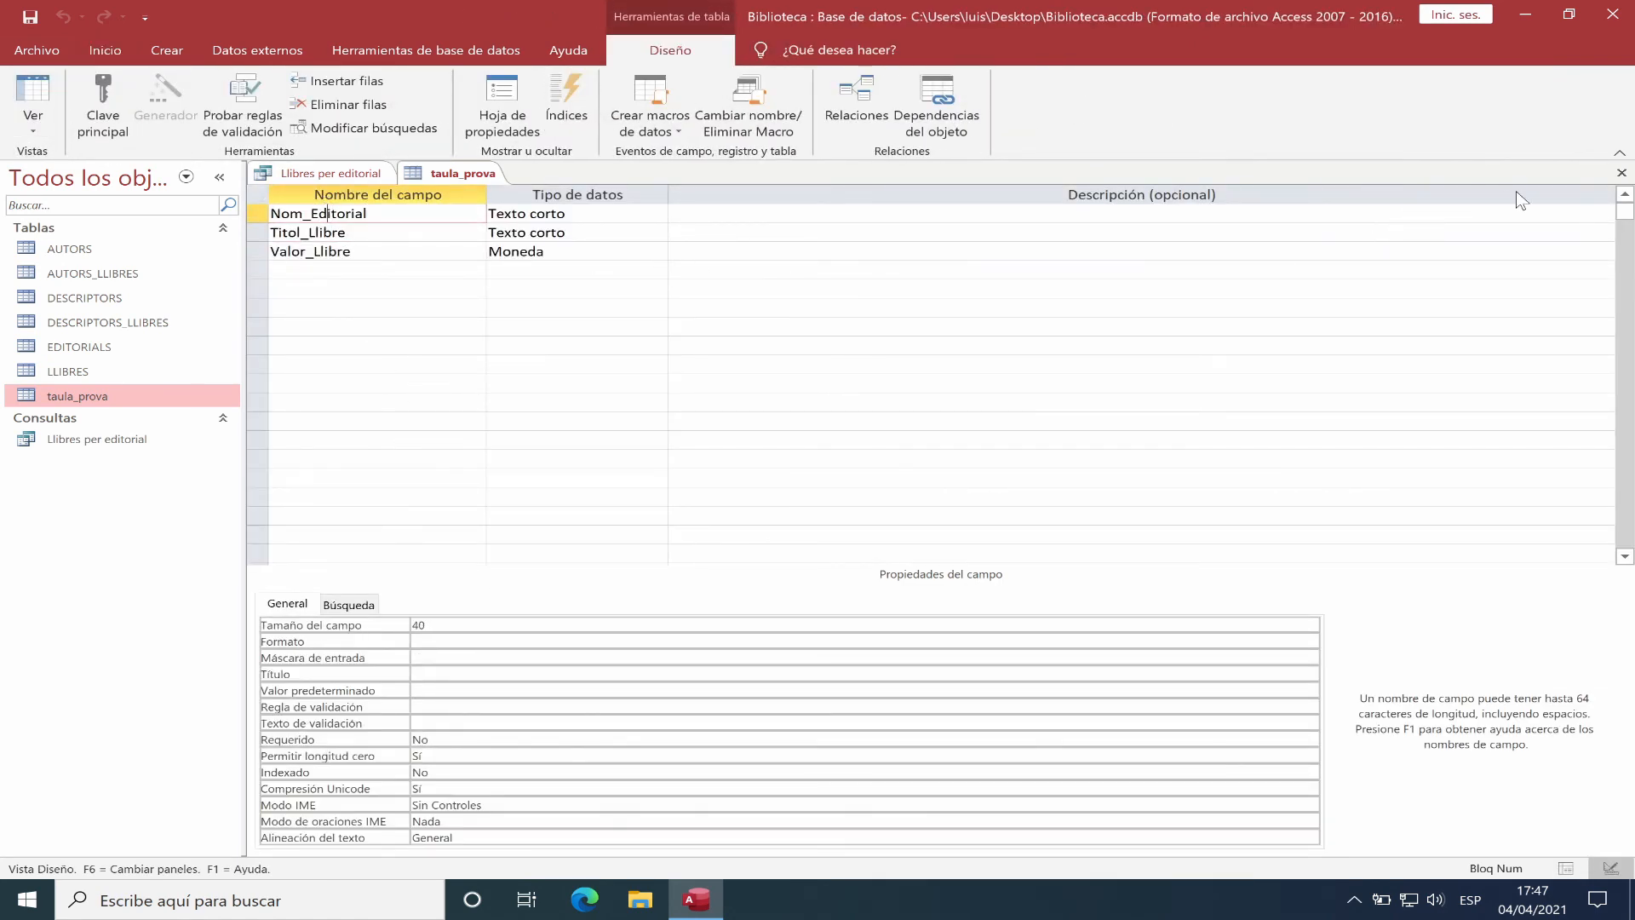
{"action": "left_click", "coordinate": [1621, 173]}
Delete the taula_prova table from the database and return to the query's design tools.
{"action": "right_click", "coordinate": [89, 400]}
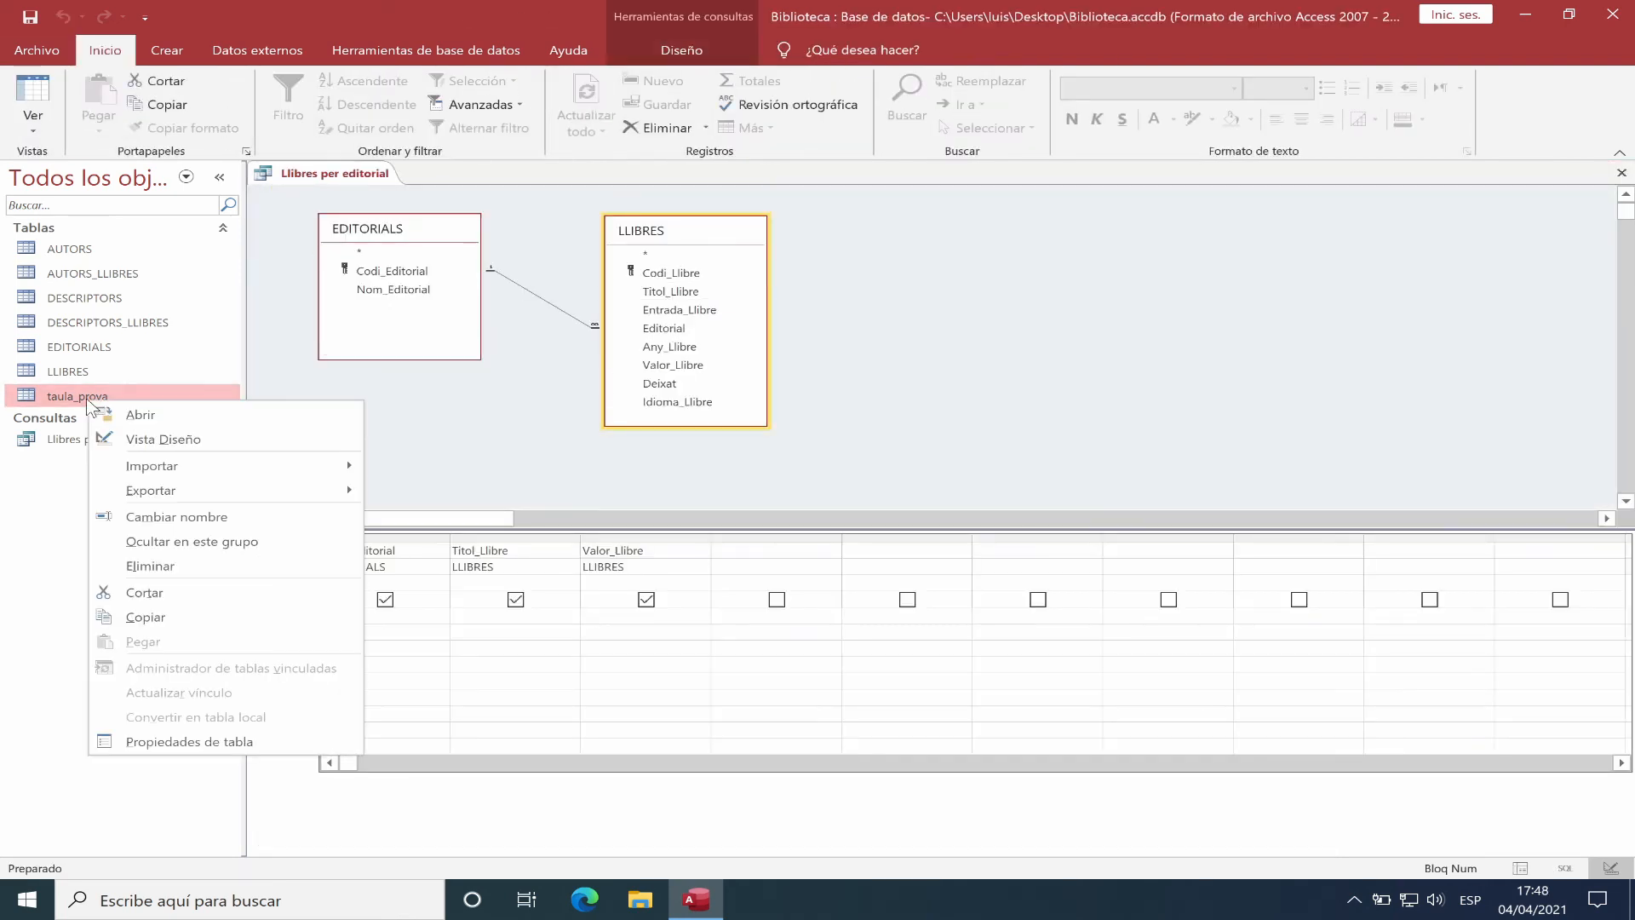
{"action": "left_click", "coordinate": [151, 565]}
{"action": "left_click", "coordinate": [698, 514]}
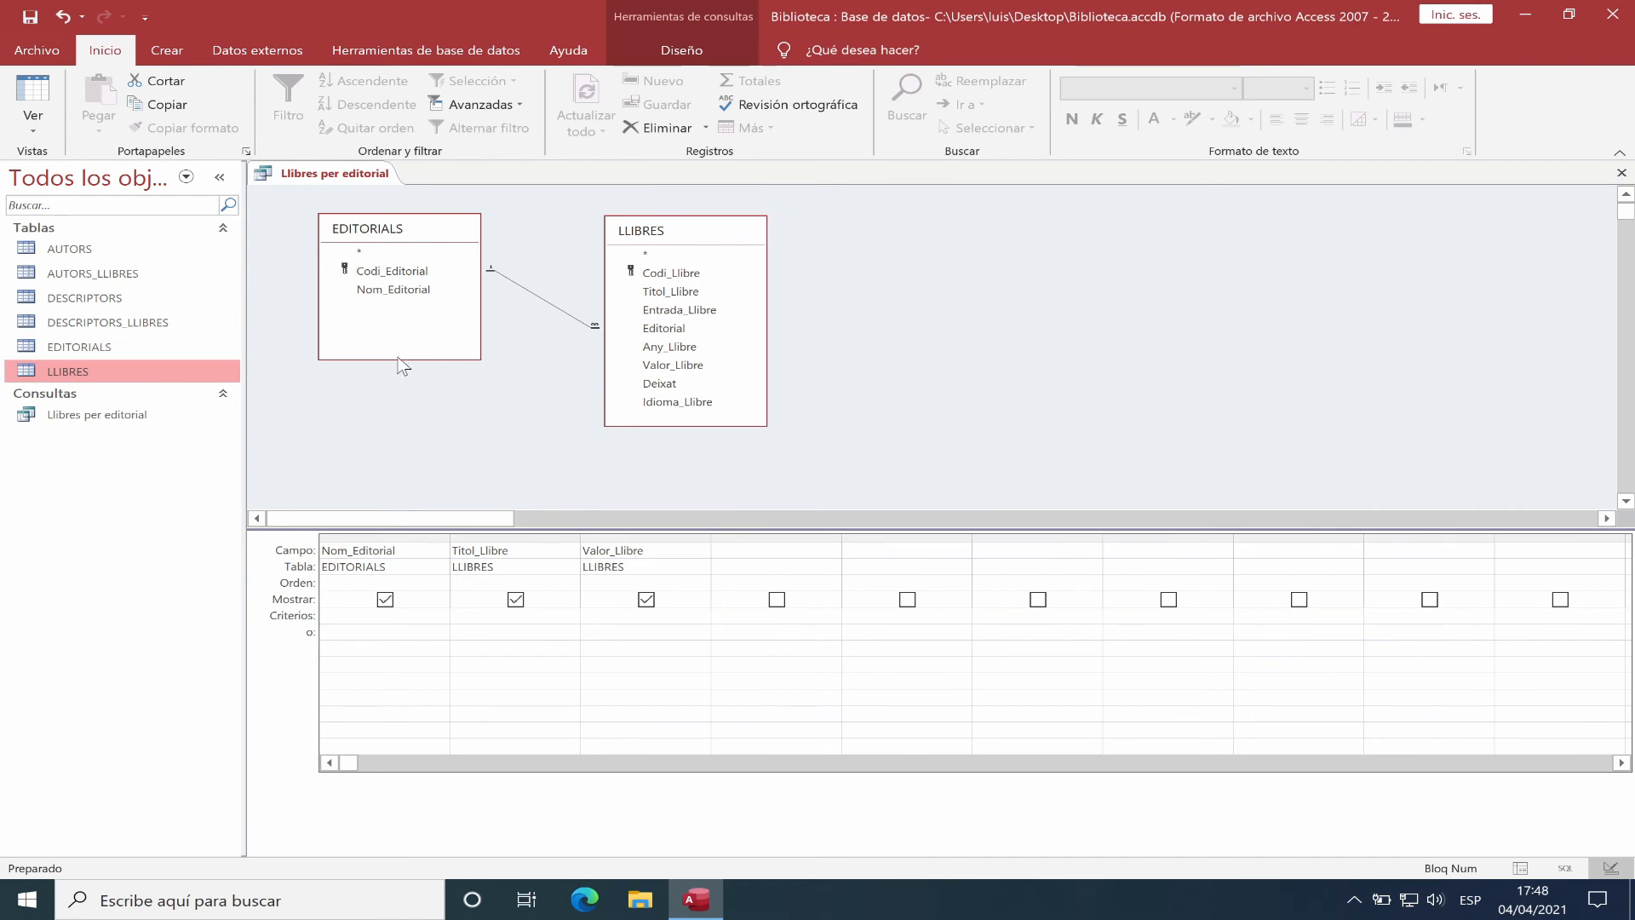
{"action": "left_click", "coordinate": [683, 42]}
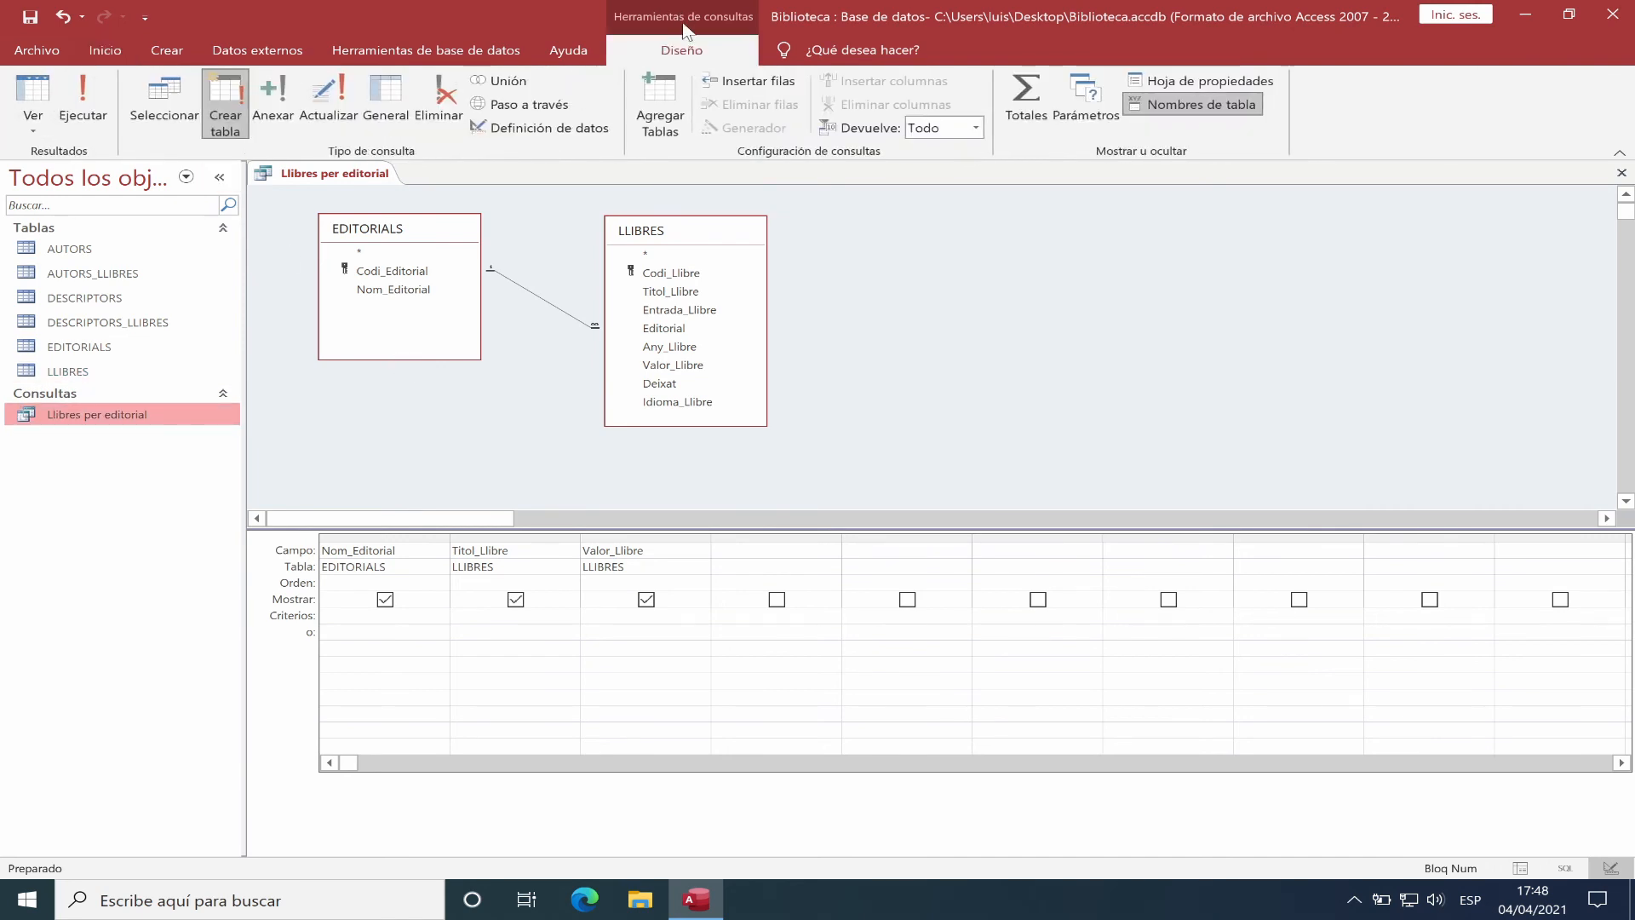